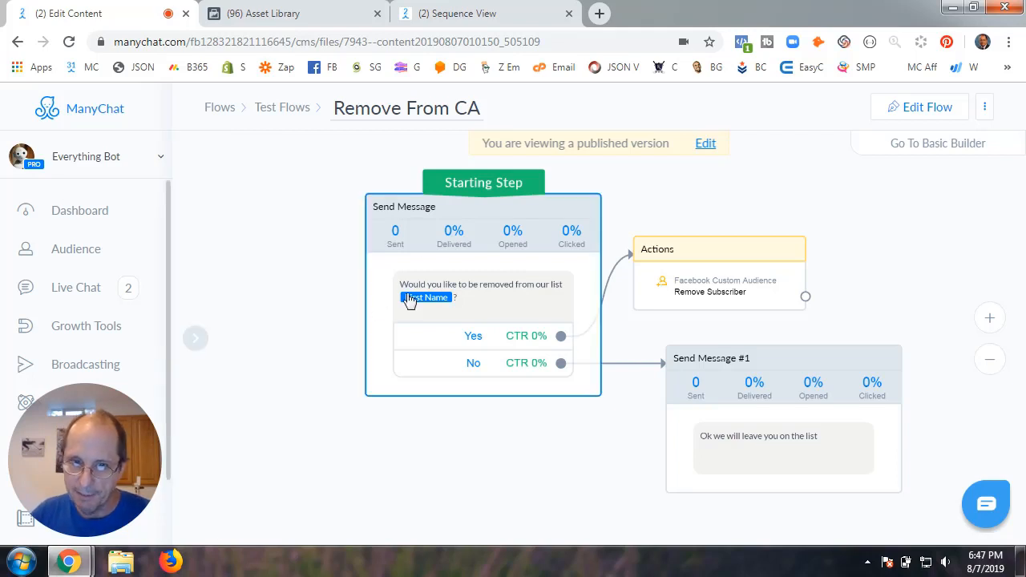
Review the starting message of the Remove From CA flow and open the flow for editing.
scroll(494, 312, "up", 2)
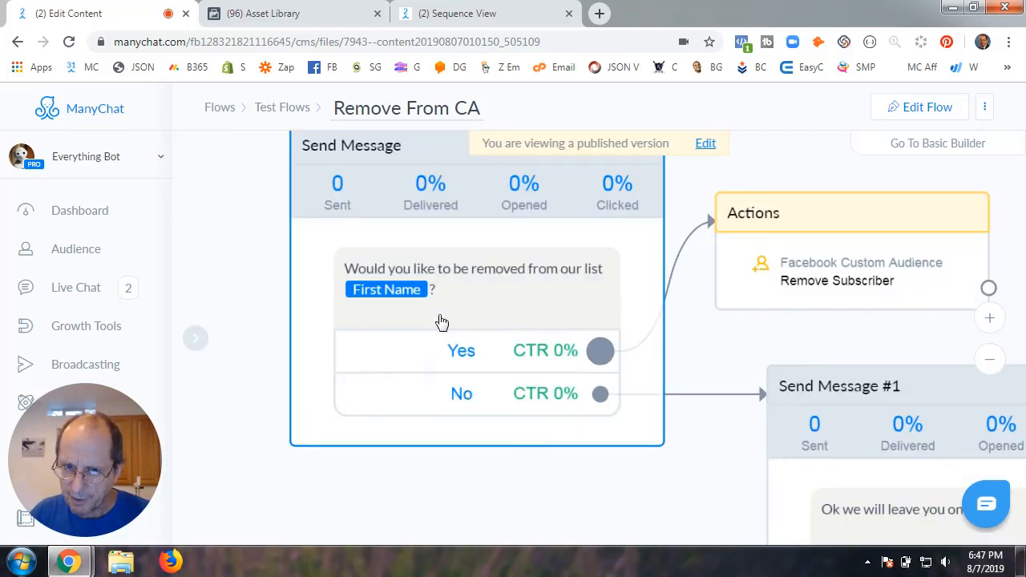
left_click(549, 312)
left_click_drag(88, 457, 930, 240)
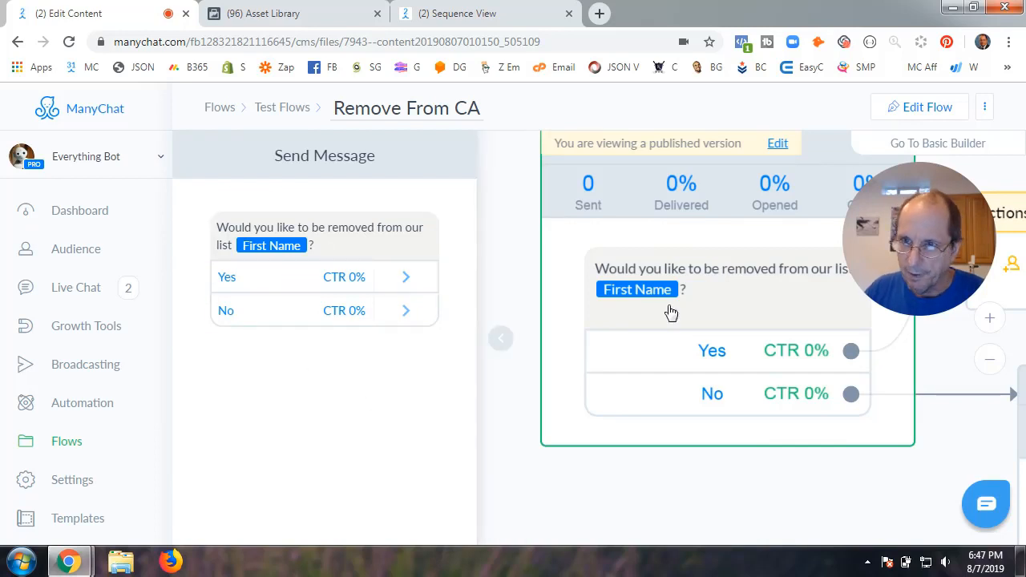
left_click(926, 109)
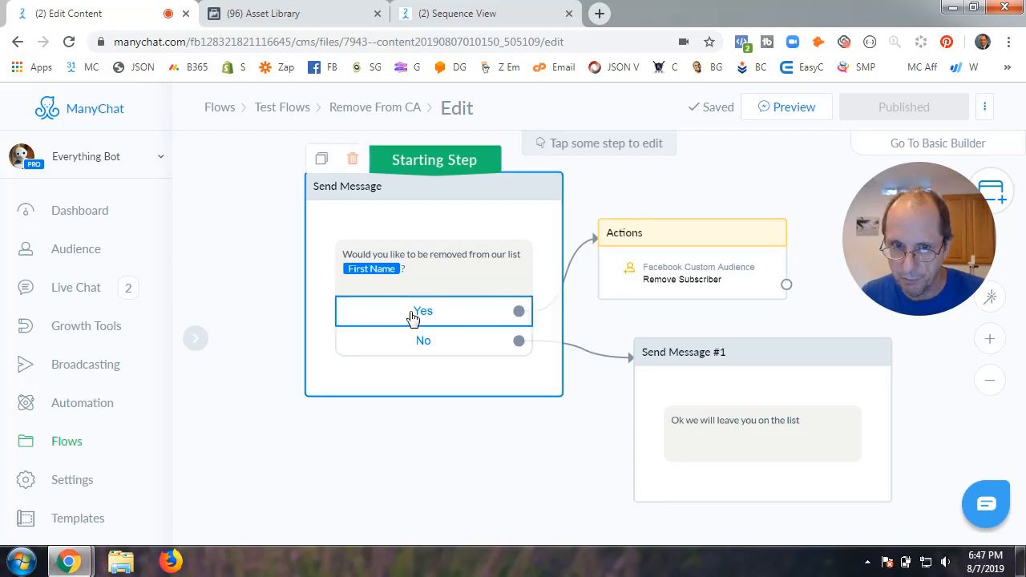
Examine what the Yes button in the starting message is set to do.
left_click(456, 284)
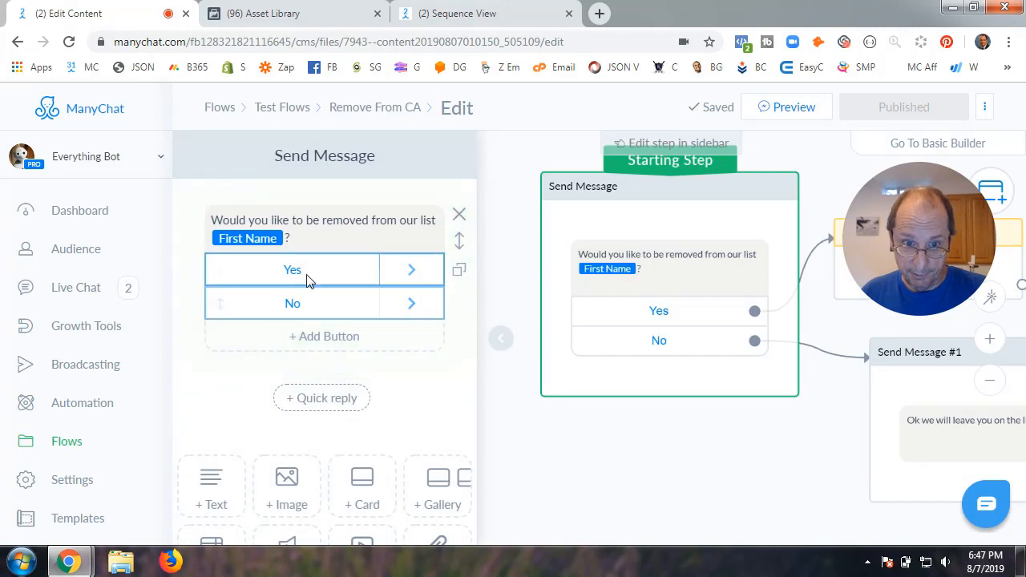
left_click(337, 275)
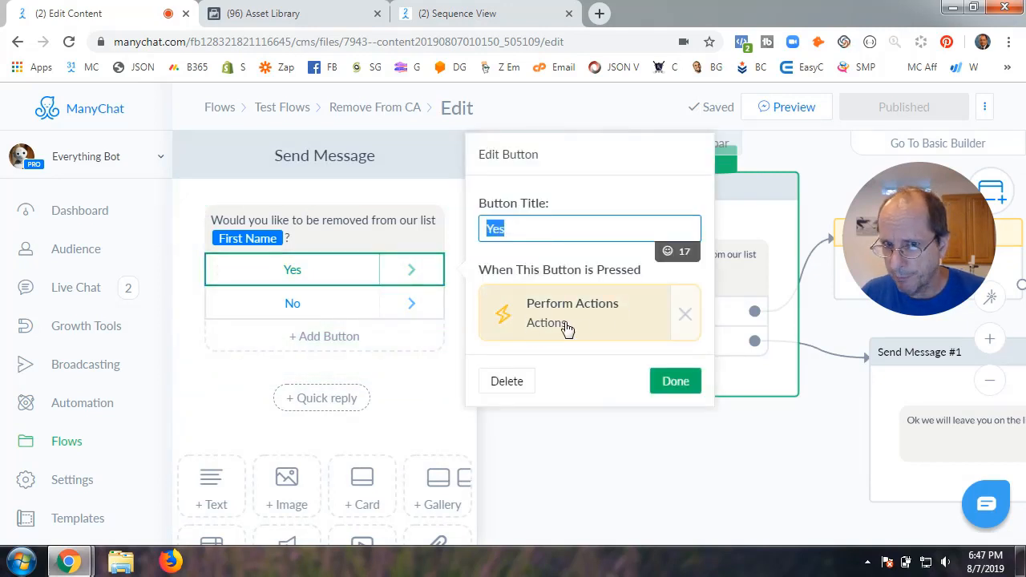
left_click(606, 462)
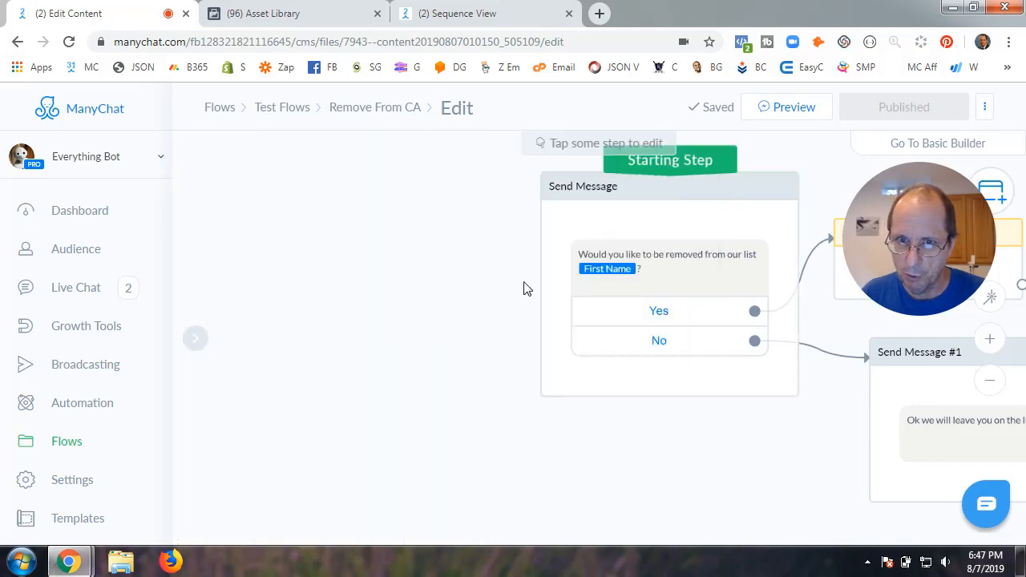
Add a third button titled "Test" to the starting message.
left_click(553, 290)
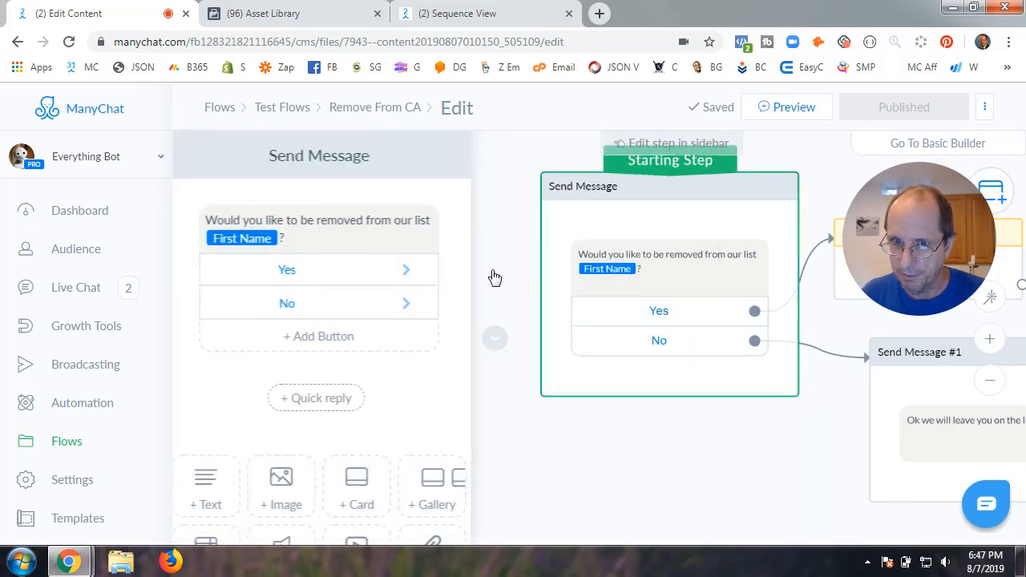
left_click(315, 339)
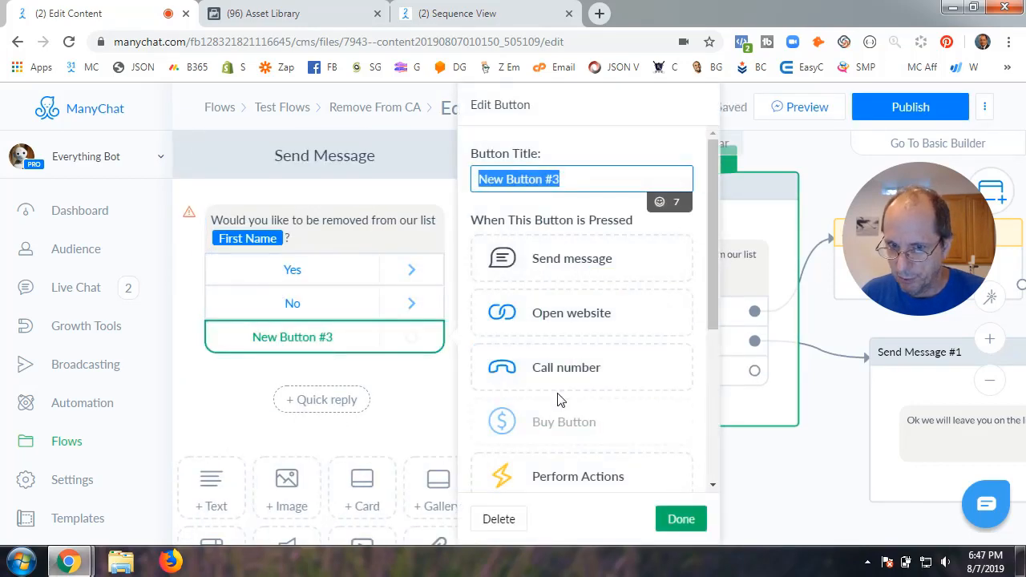
scroll(559, 399, "down", 2)
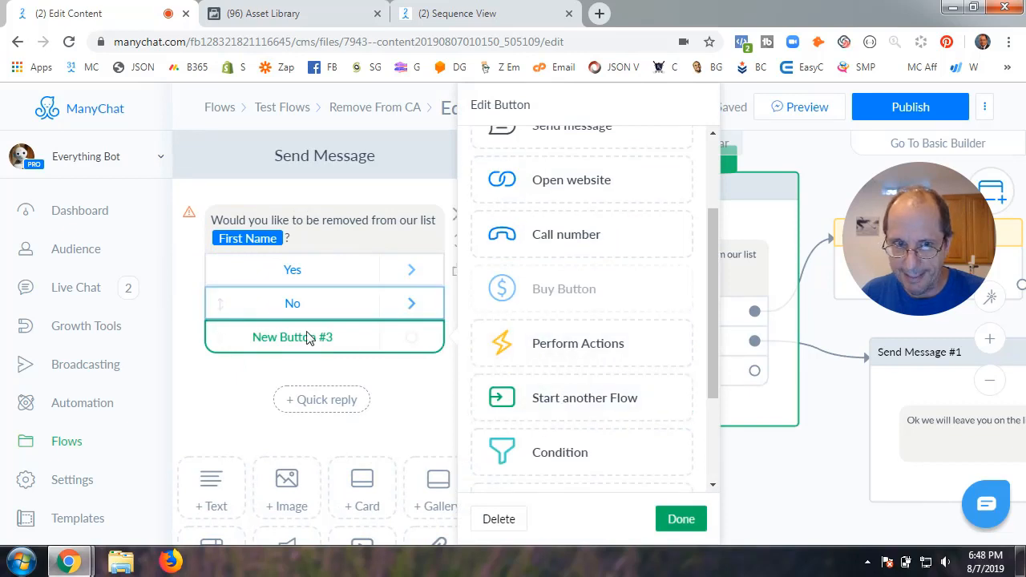
scroll(571, 272, "up", 2)
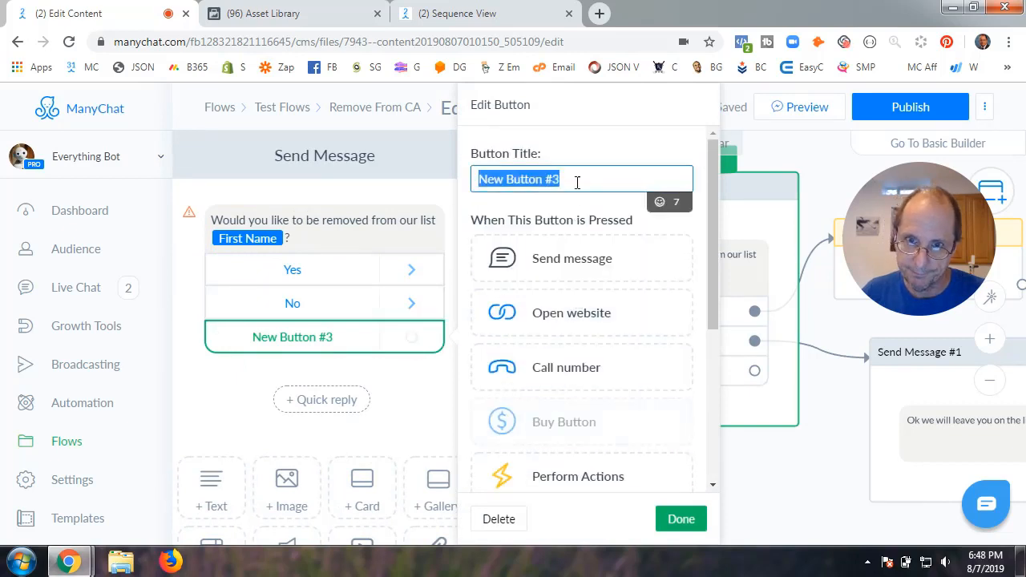
type("Test")
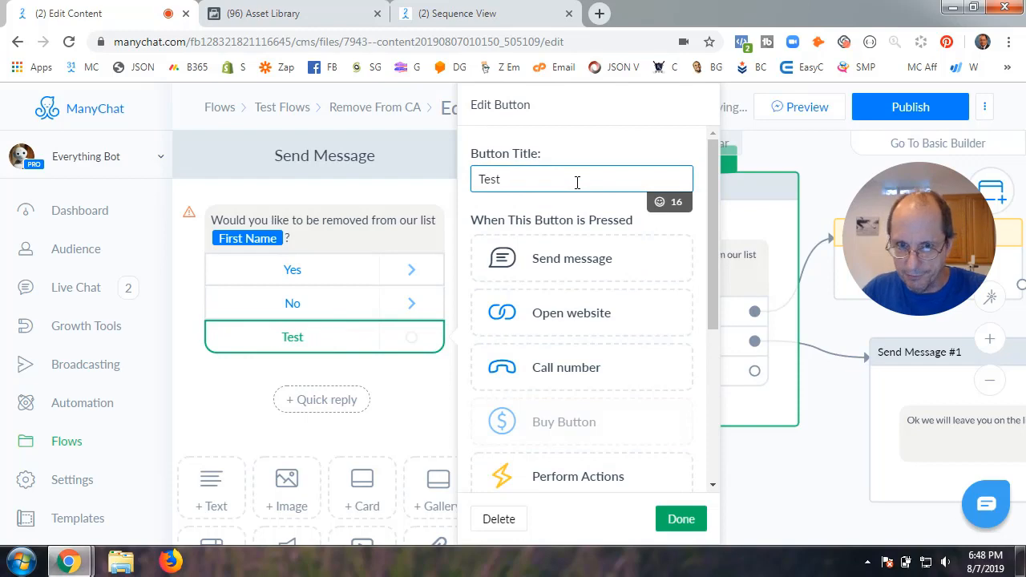
Set the Test button to perform actions and browse the action types available for it.
scroll(565, 404, "down", 2)
left_click(562, 345)
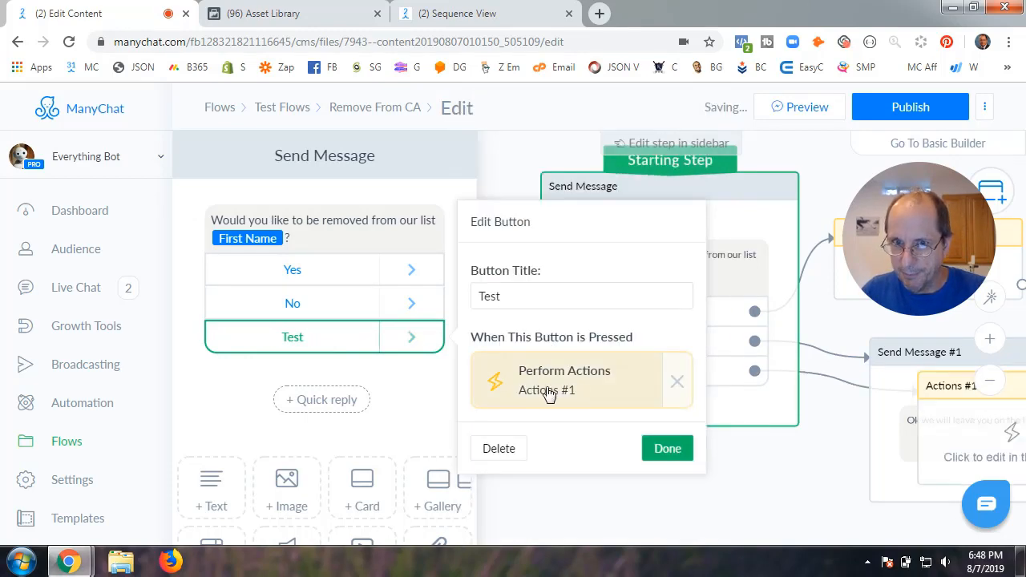
left_click(565, 381)
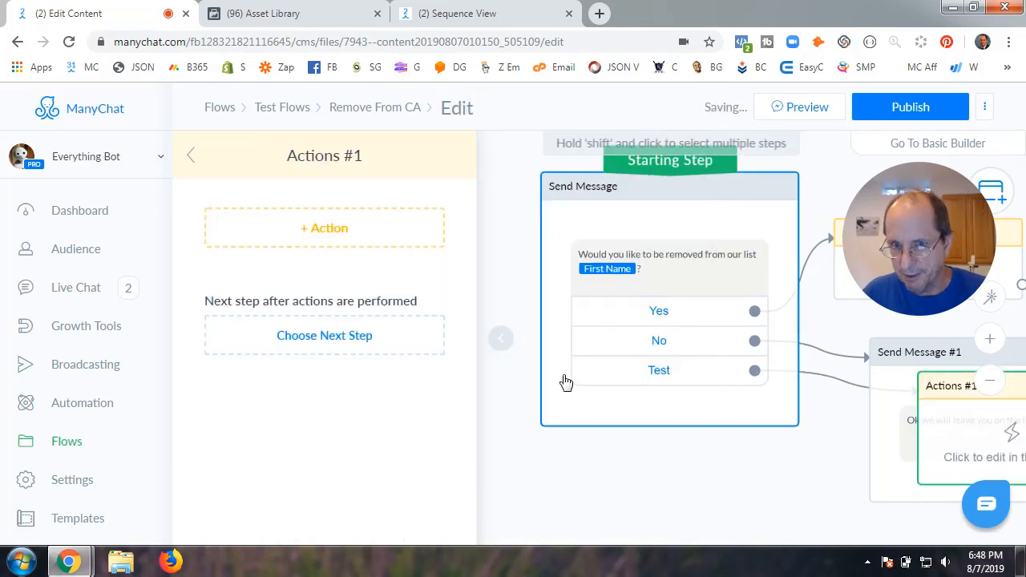
left_click(319, 228)
scroll(281, 413, "down", 3)
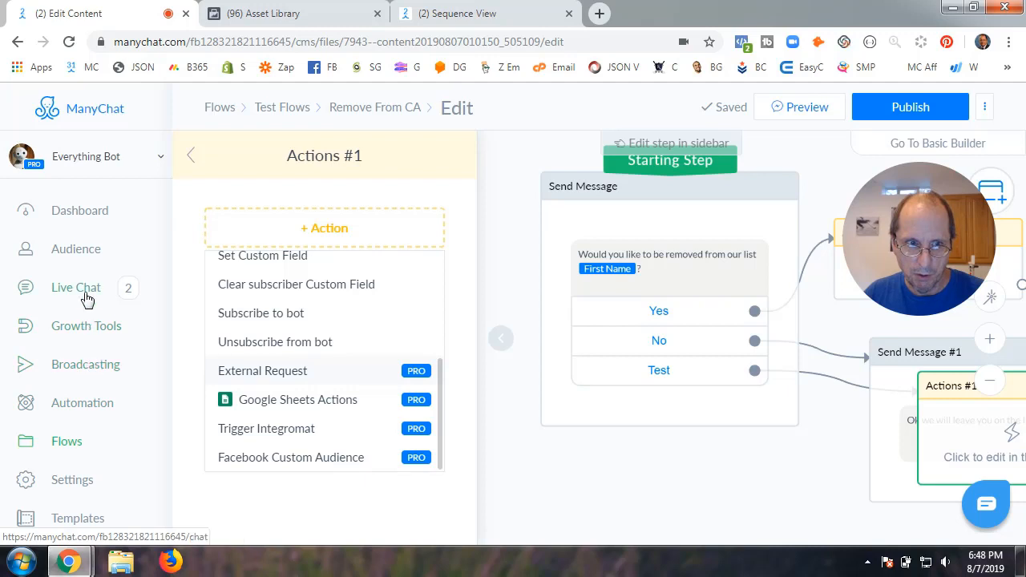
View the Ads section of Growth Tools and reopen the Remove From CA flow for editing.
left_click(90, 339)
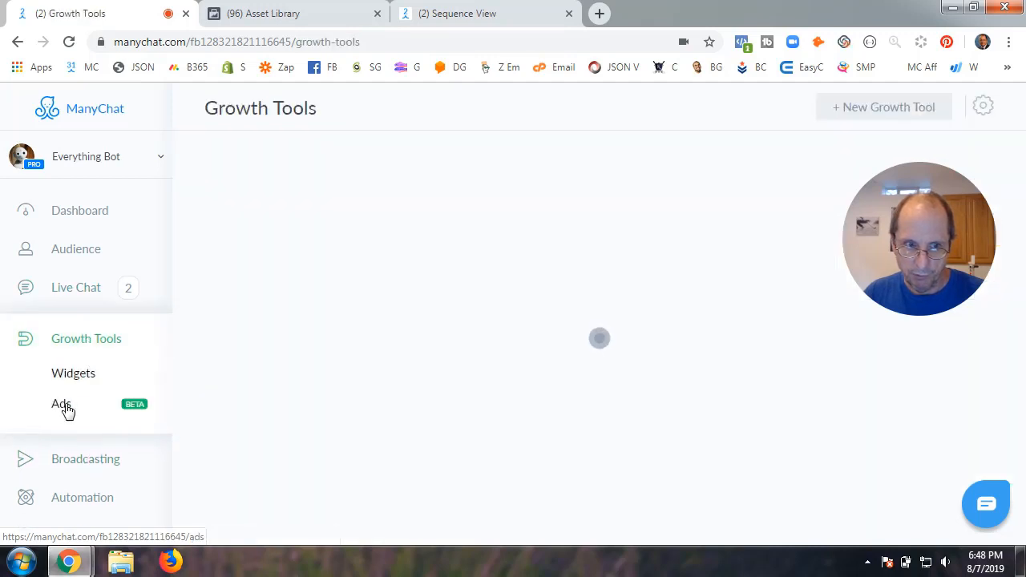
left_click(81, 415)
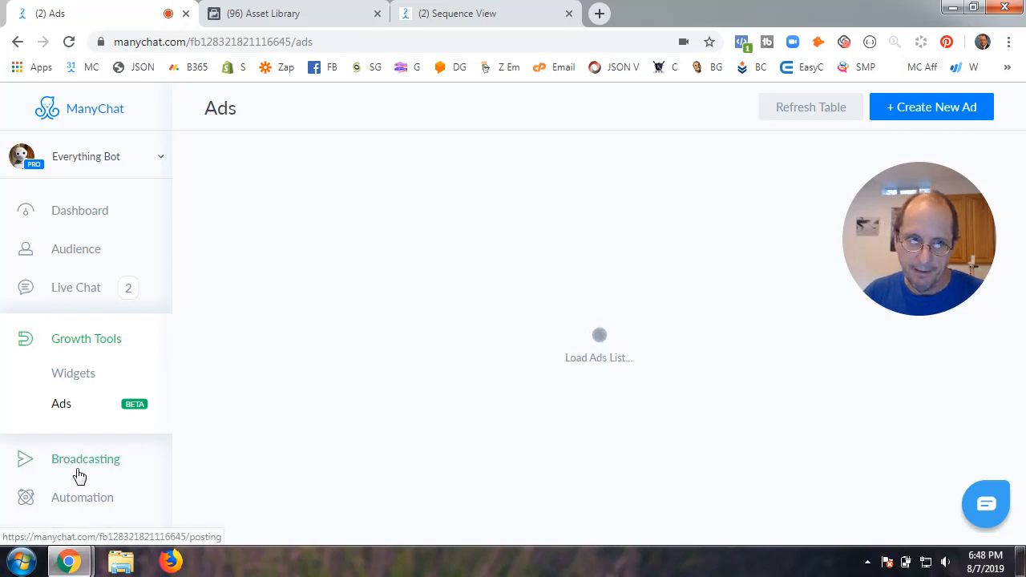
scroll(80, 476, "down", 2)
left_click(77, 410)
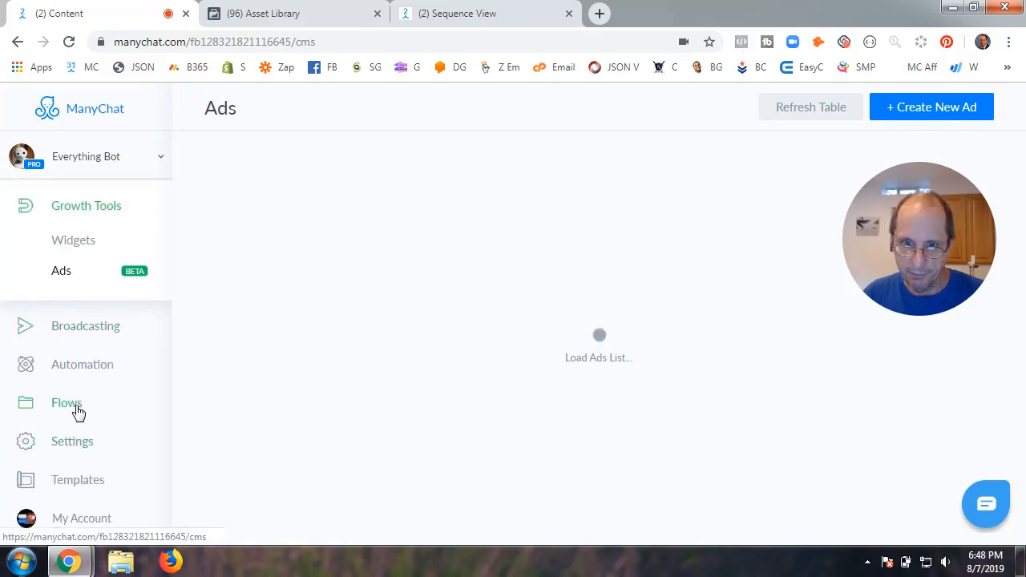
left_click(683, 457)
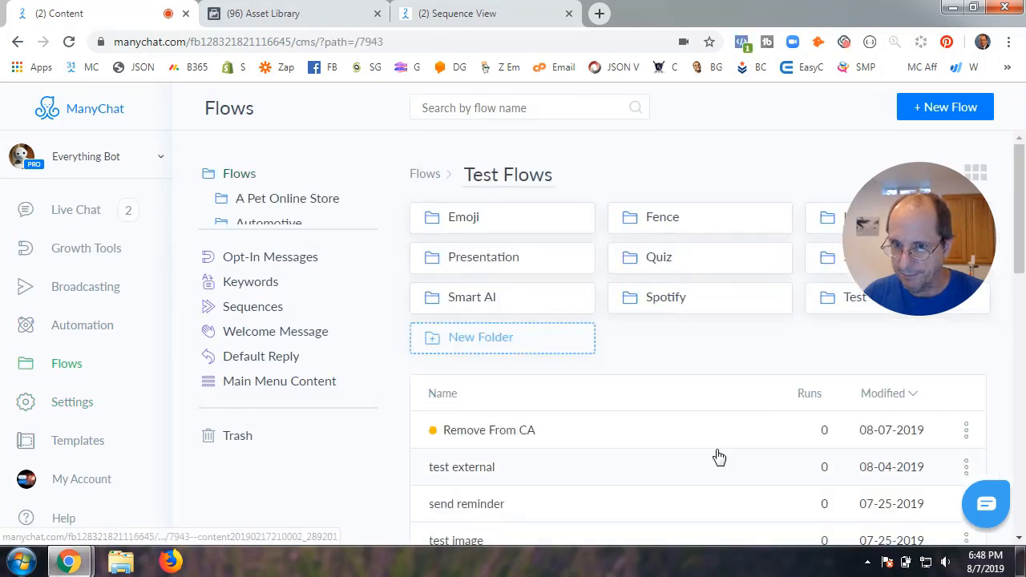
left_click(486, 442)
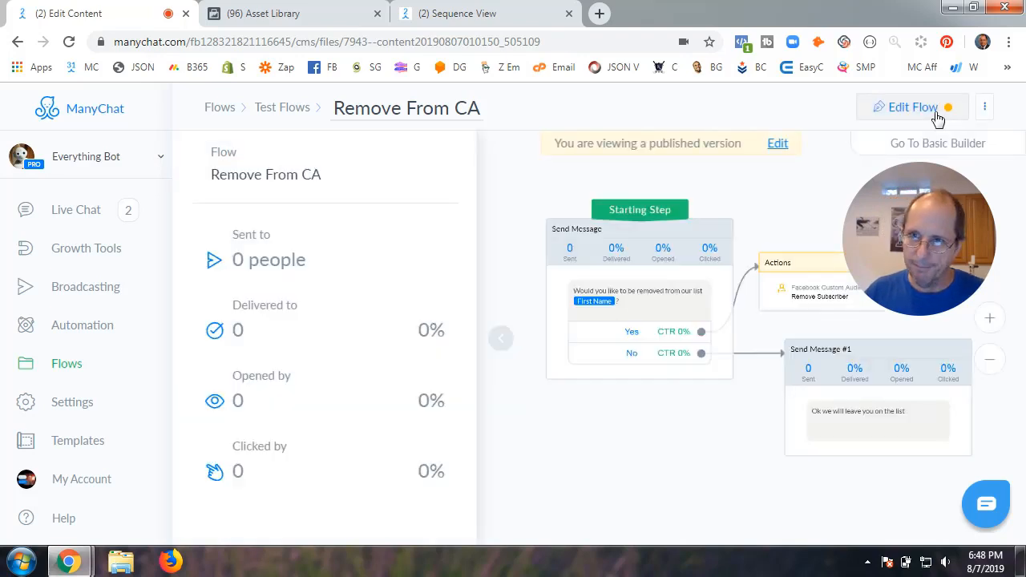
left_click(912, 107)
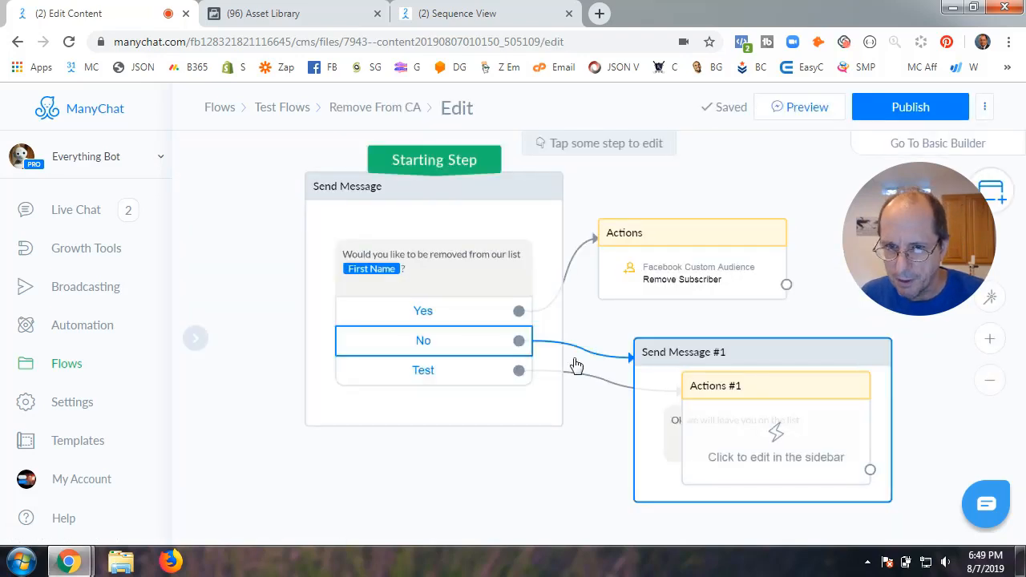
Delete the Actions #1 step and the Test button from the flow's starting message.
left_click_drag(746, 394, 655, 459)
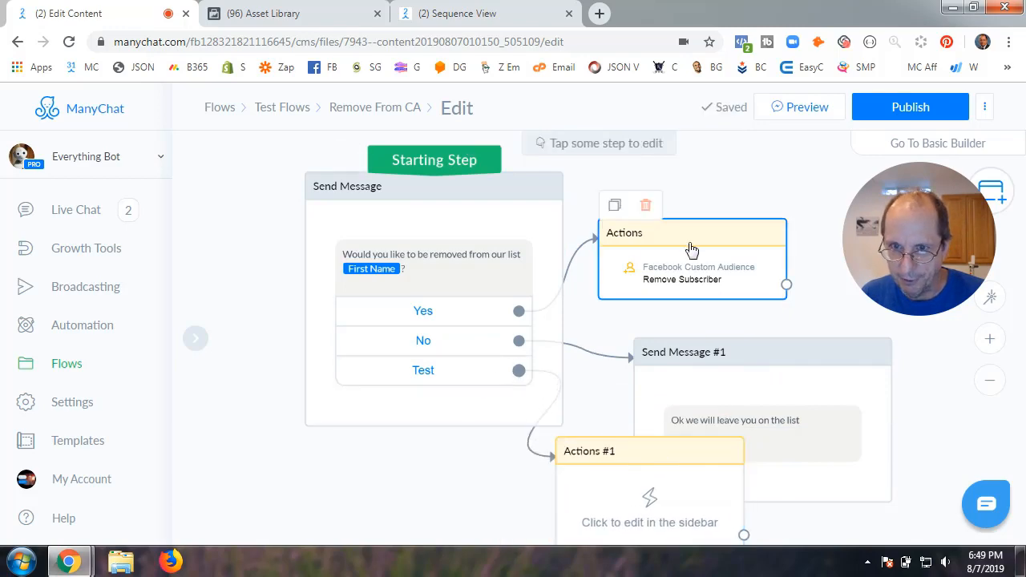
left_click(603, 423)
left_click(498, 376)
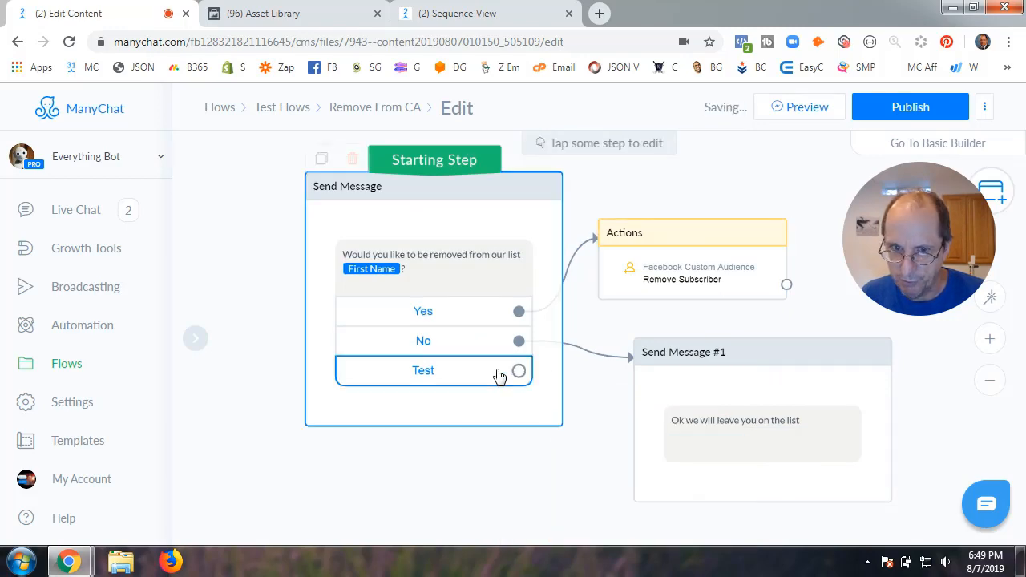
left_click(362, 336)
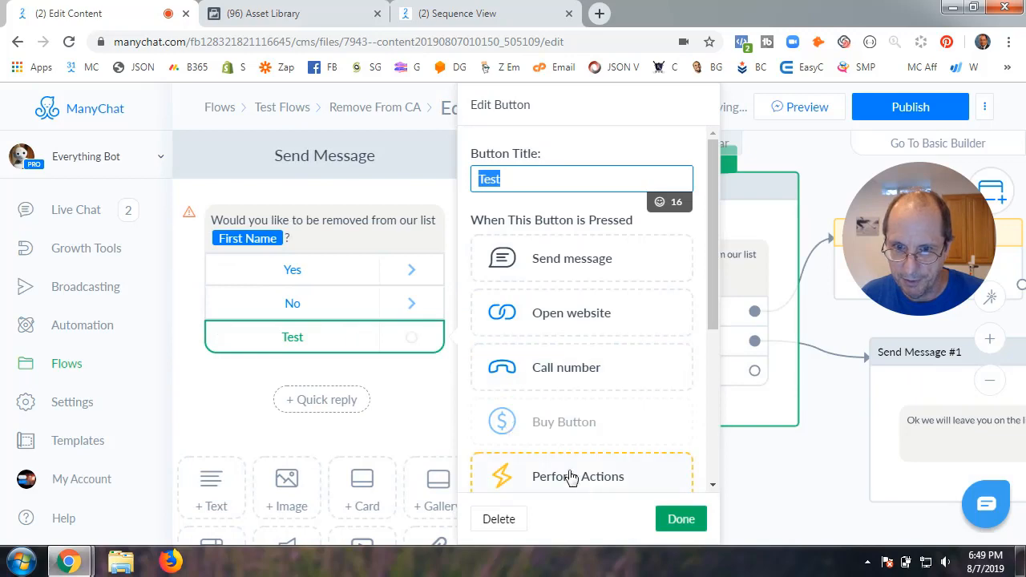
left_click(488, 518)
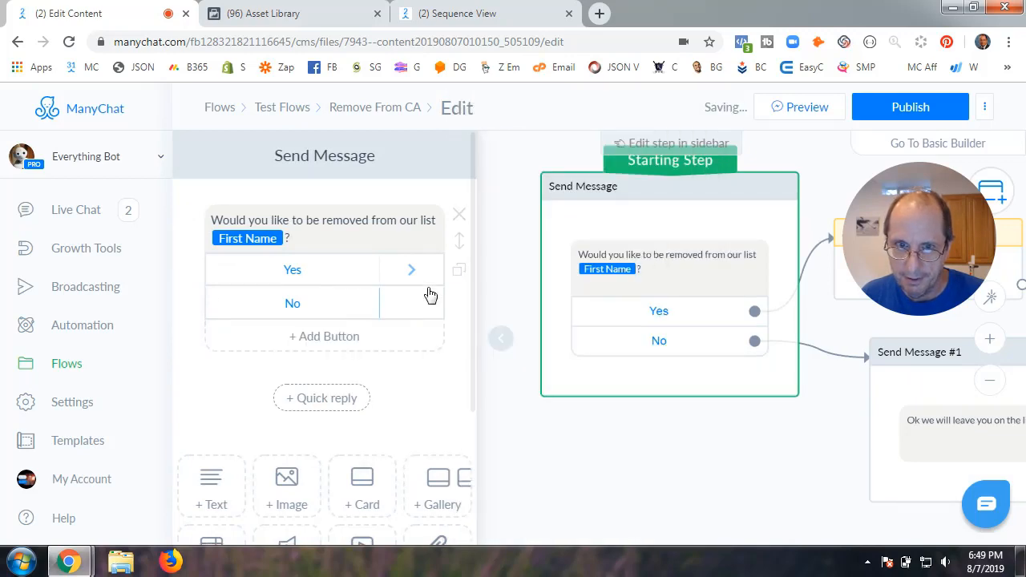
Inspect the Yes button's Facebook Custom Audience action and close its settings without making changes.
left_click(330, 274)
left_click(559, 312)
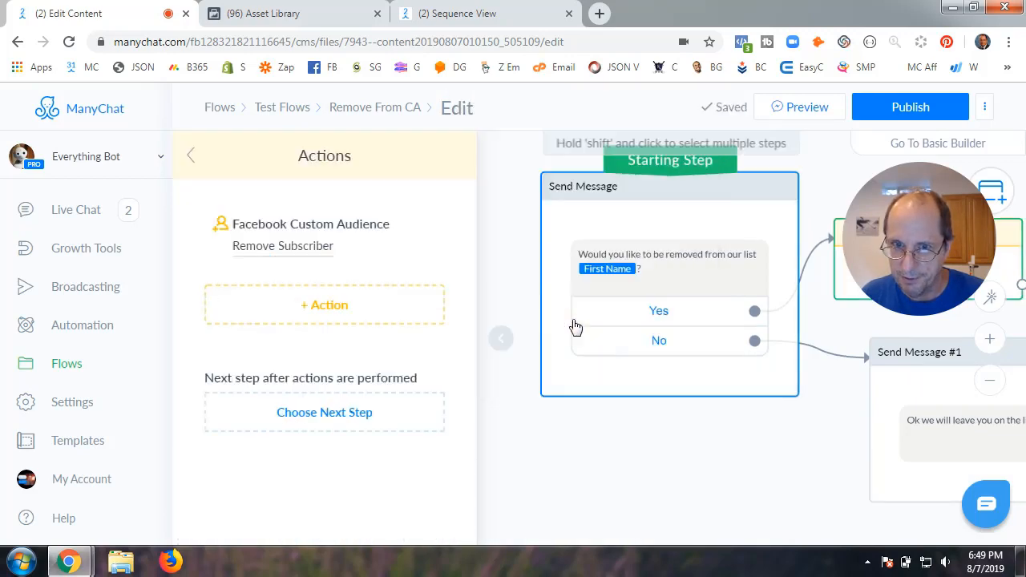
left_click(295, 255)
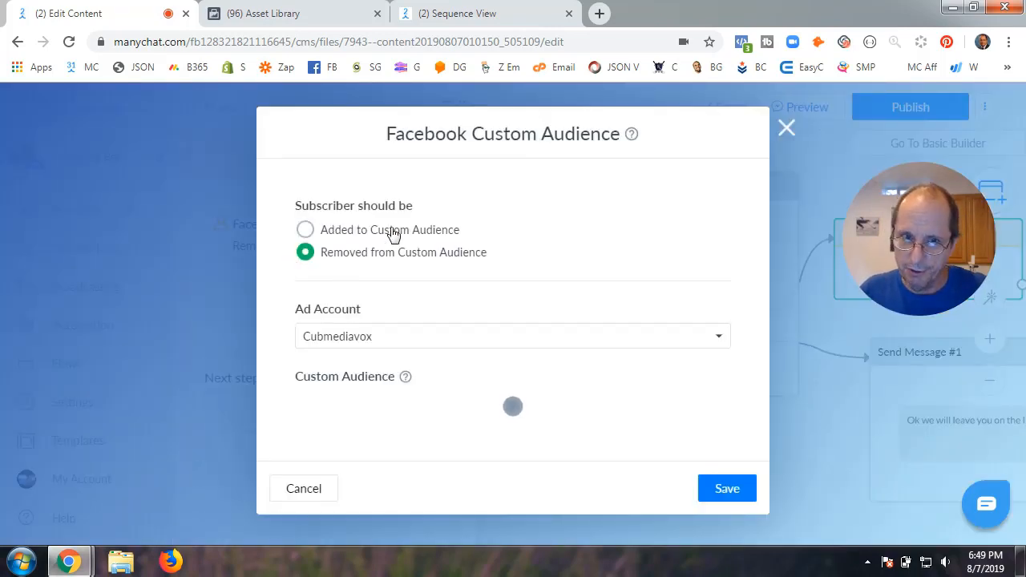
left_click(318, 490)
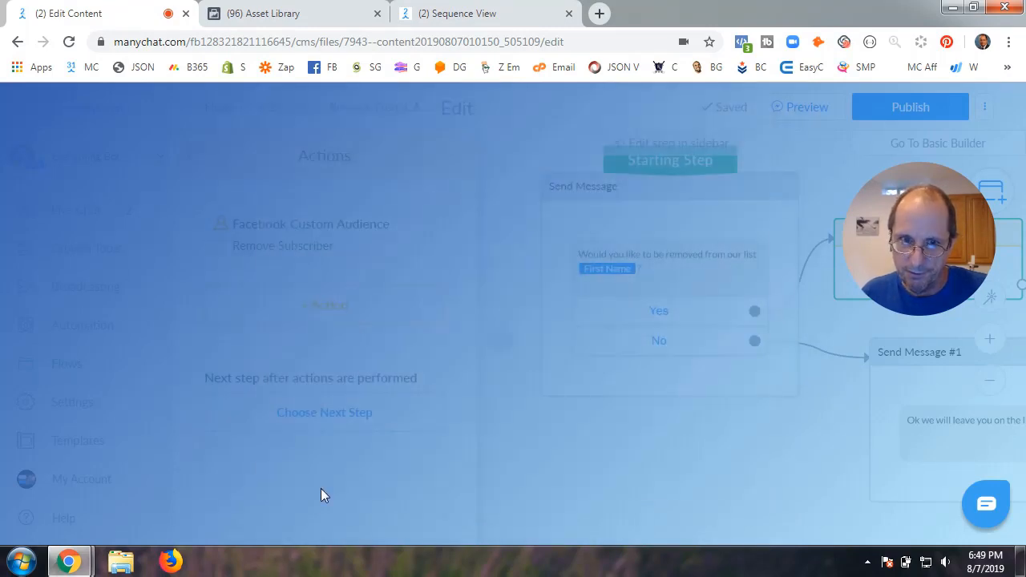
left_click(498, 341)
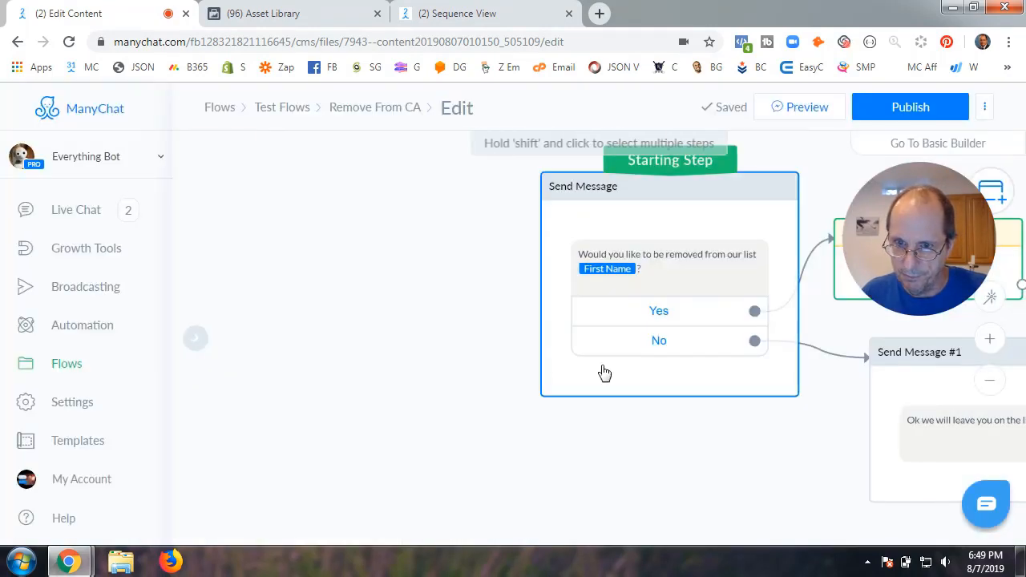
Add a new button titled "Test" to the starting message and set it to perform actions.
left_click(666, 293)
left_click(341, 337)
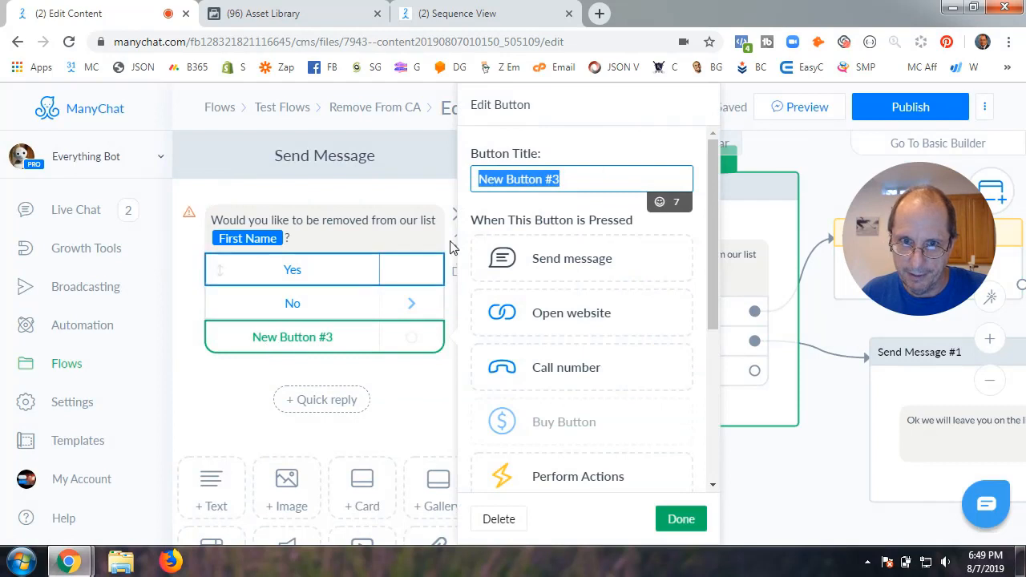
type("Test")
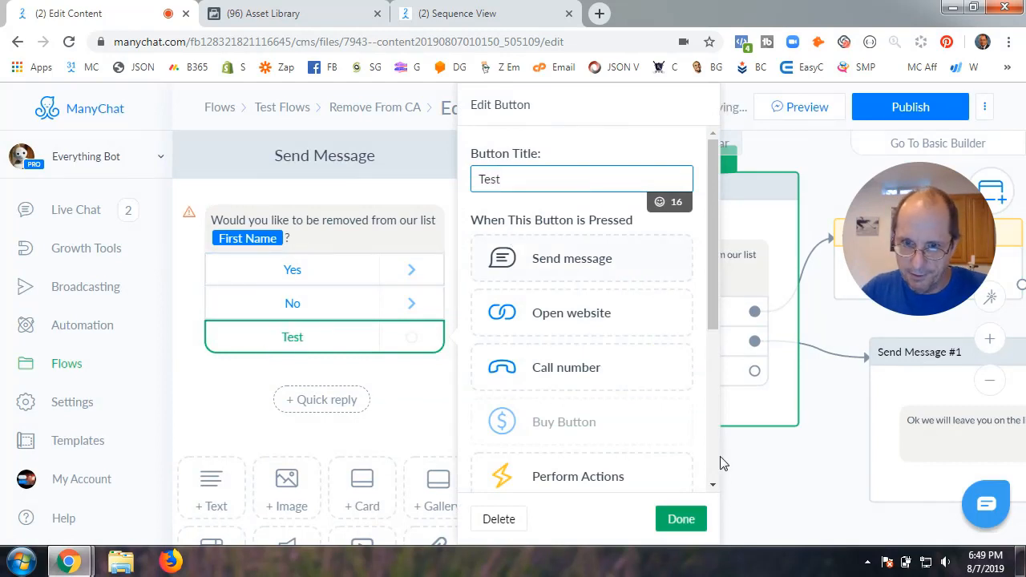
left_click(564, 480)
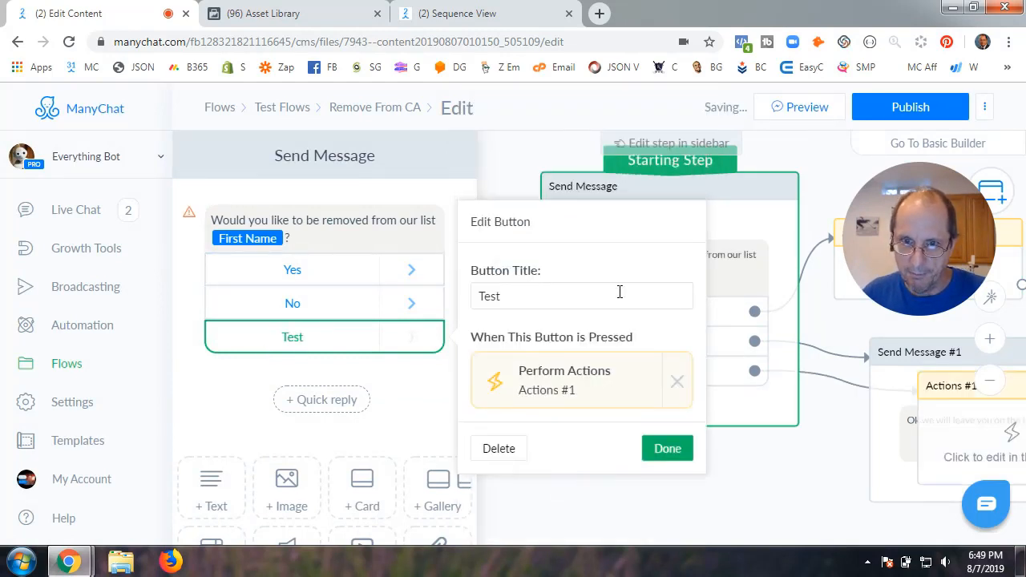
Add a Facebook Custom Audience action to the Test button's Actions #1 step and open its settings.
left_click(561, 385)
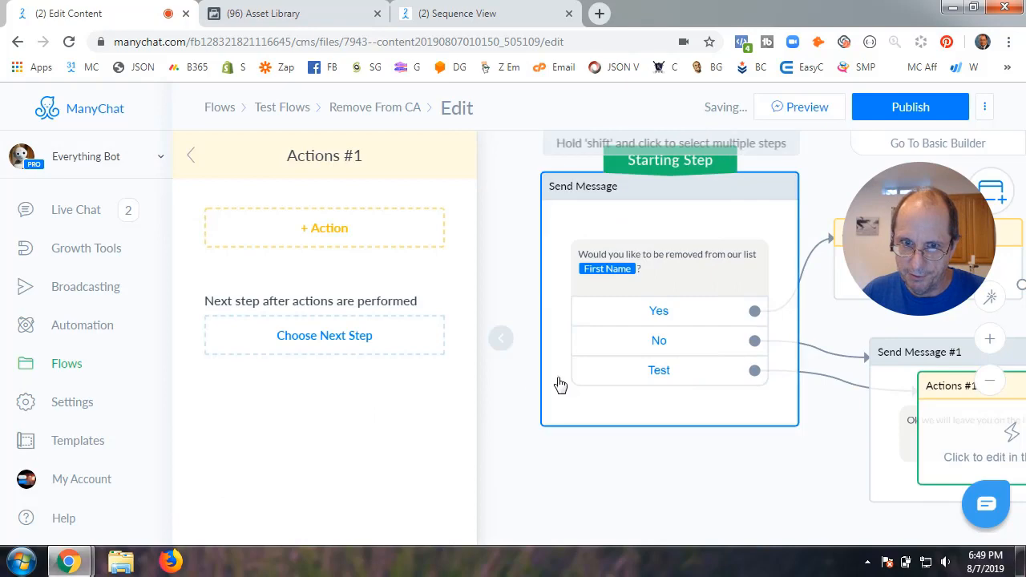
left_click(327, 230)
scroll(291, 354, "down", 3)
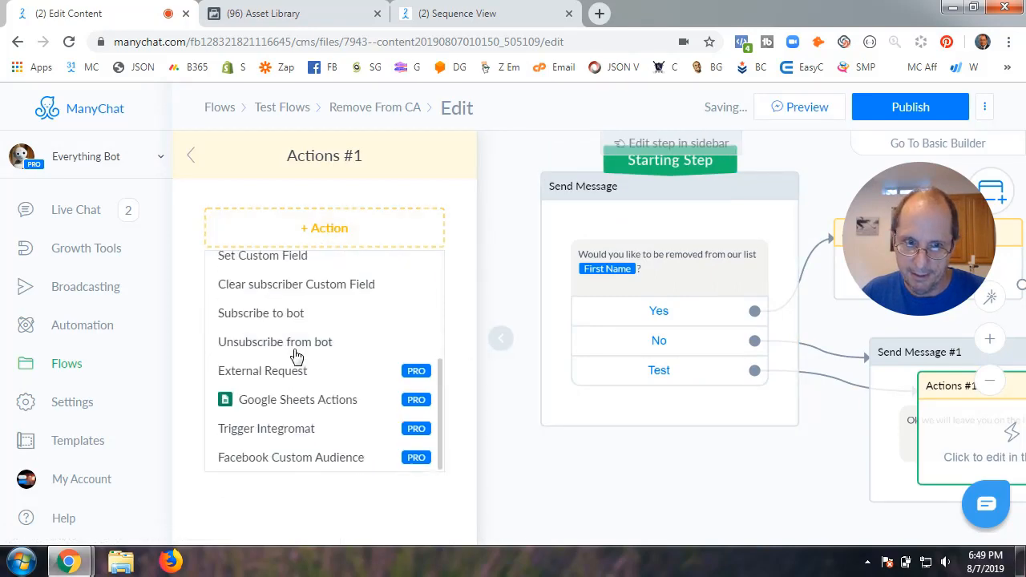
left_click(263, 459)
left_click(268, 245)
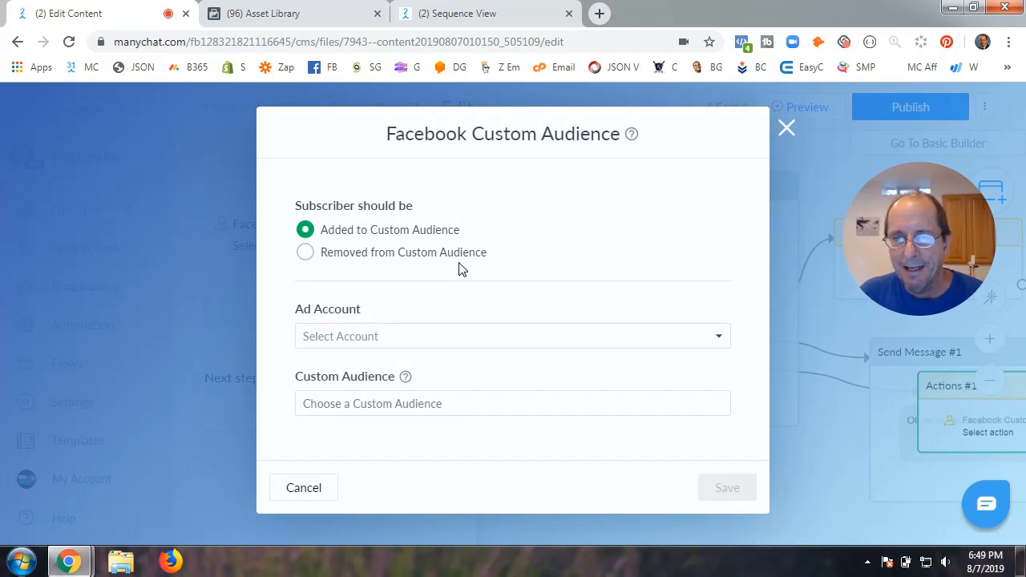
Set the action to remove subscribers from the Cubmediavox ad account's subscribers audience marked (8), and save it.
left_click(304, 253)
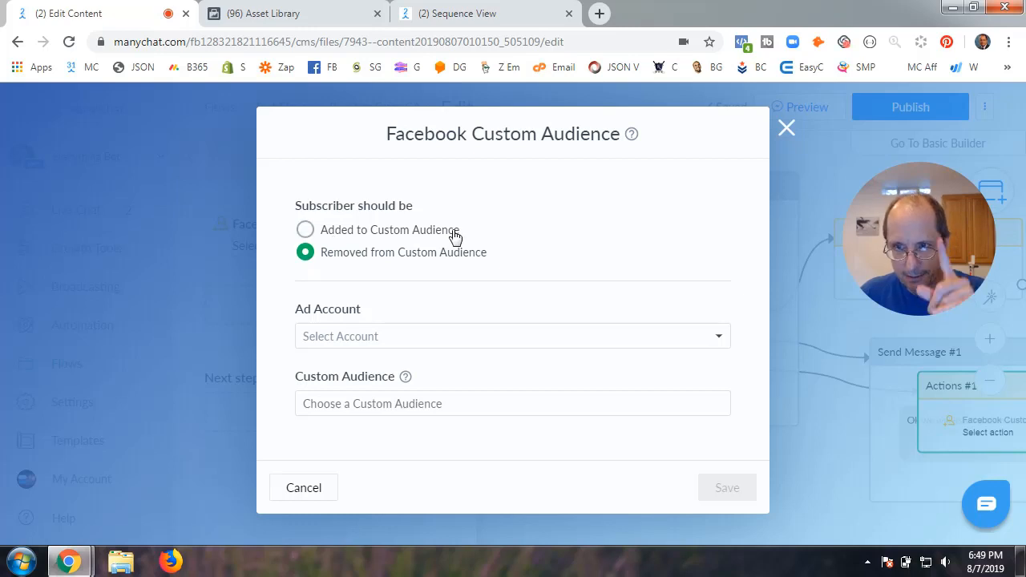
left_click(384, 336)
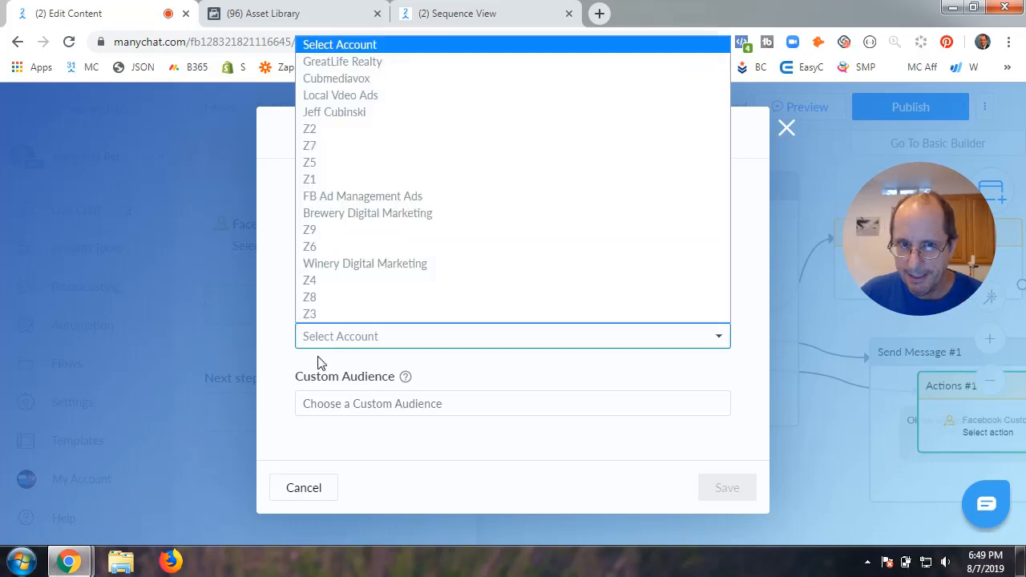
left_click(358, 83)
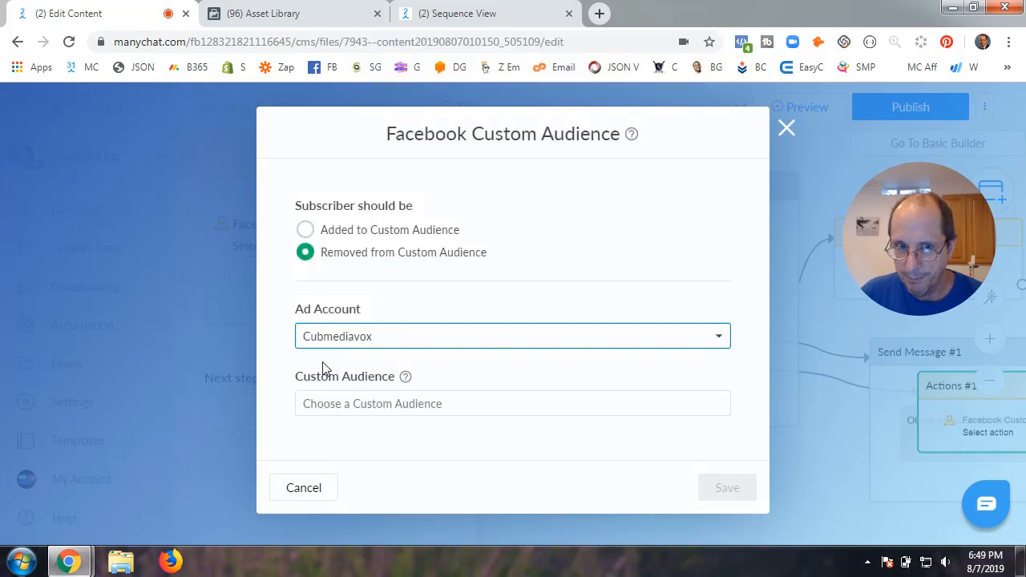
left_click(395, 407)
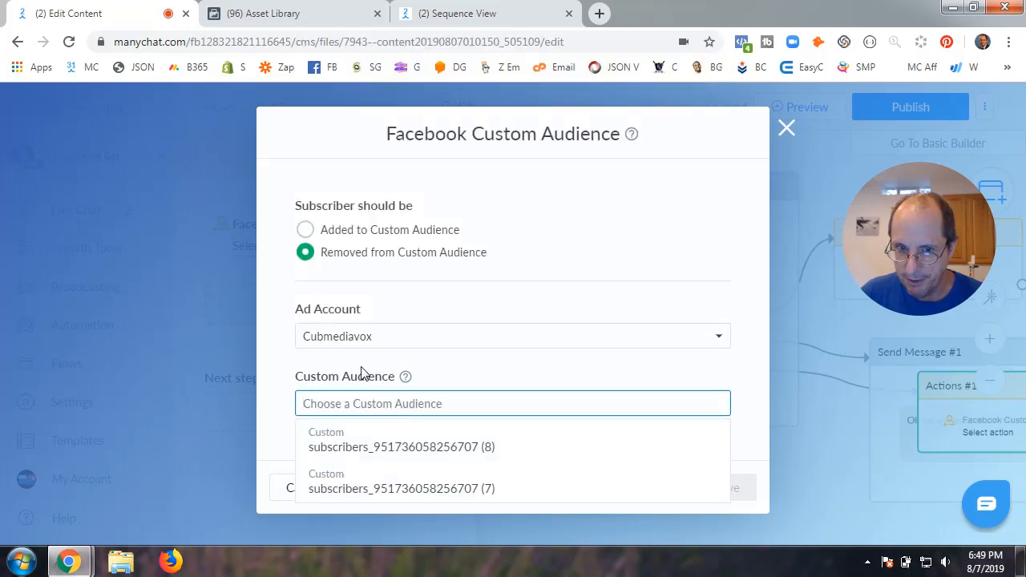
left_click(455, 450)
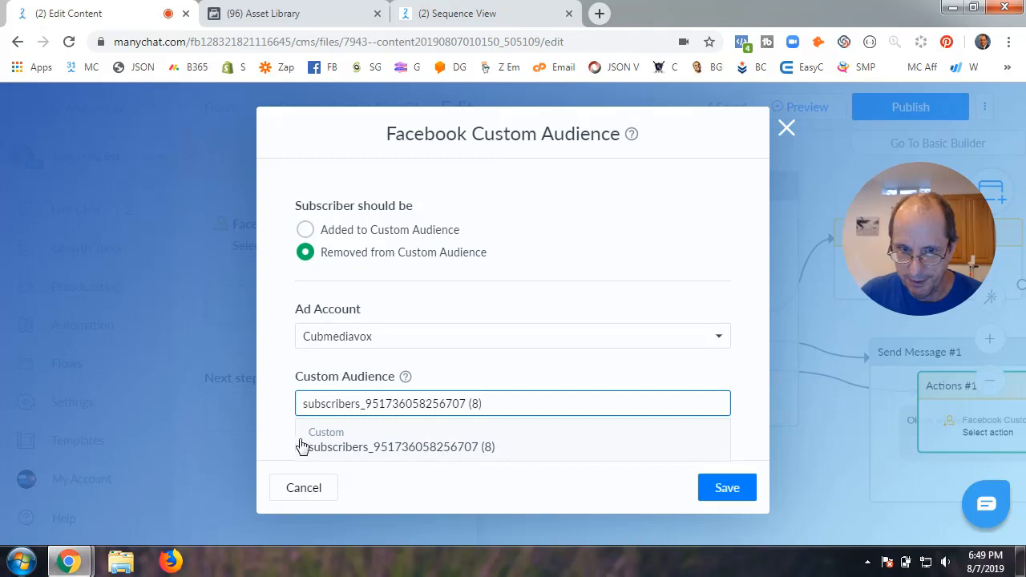
left_click(726, 488)
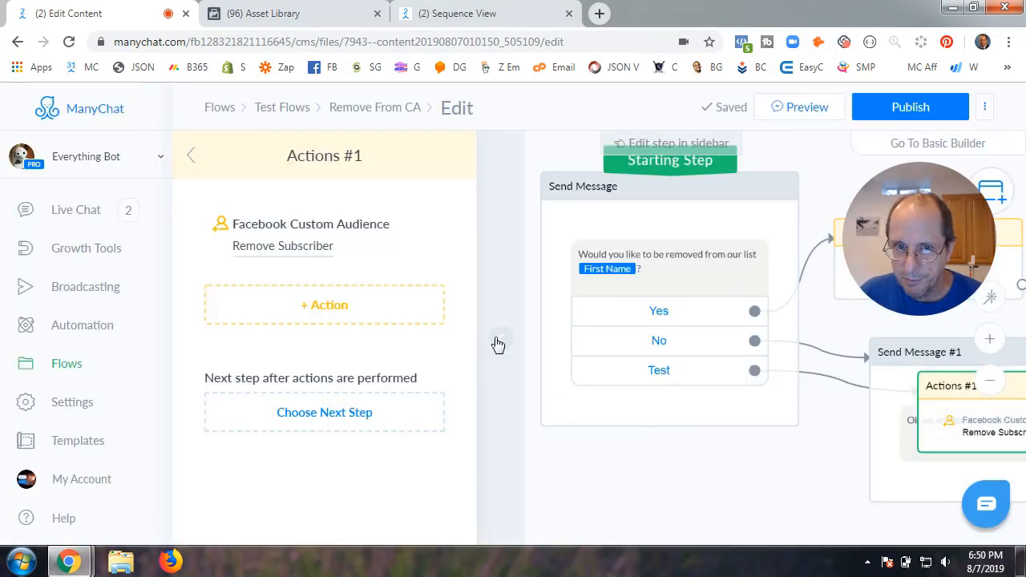
Move the Actions #1 step clear of Send Message #1 on the canvas and delete it from the flow.
left_click(496, 341)
left_click_drag(701, 254, 580, 270)
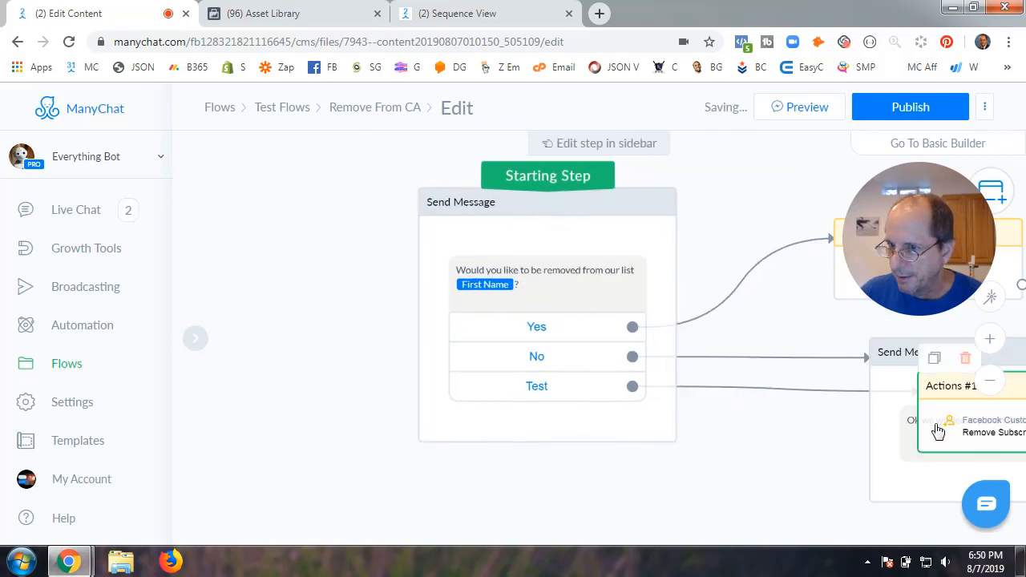
left_click_drag(925, 423, 749, 463)
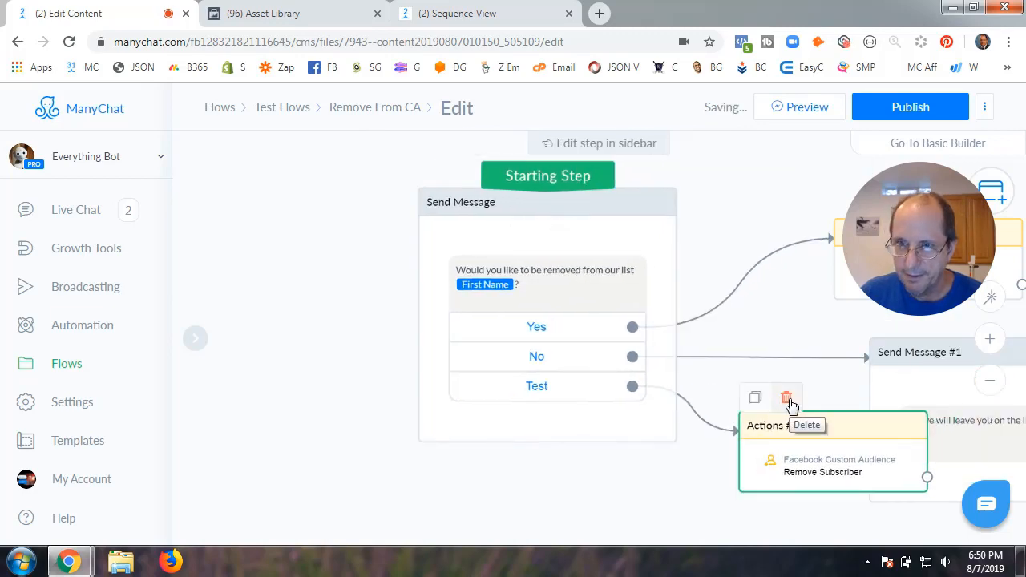
left_click(786, 397)
left_click(632, 193)
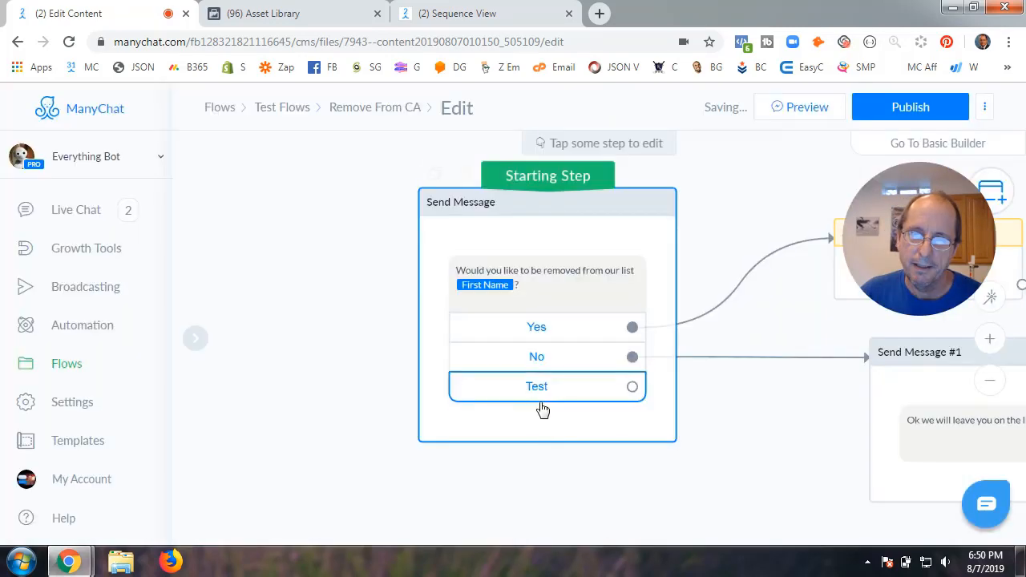
Delete the Test button from the starting message and publish the Remove From CA flow.
left_click(541, 395)
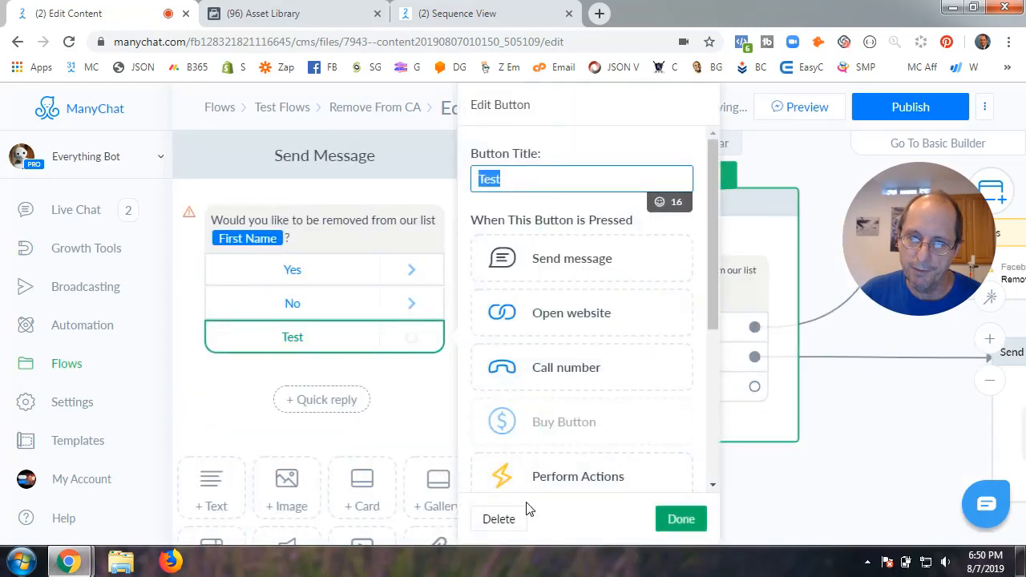
left_click(496, 519)
left_click(502, 340)
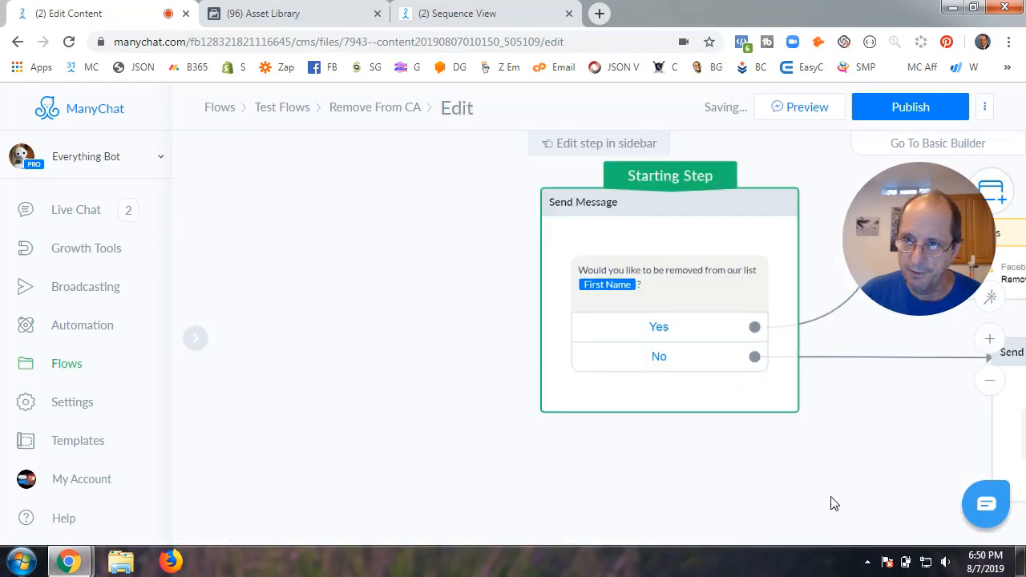
left_click_drag(831, 504, 582, 483)
left_click(908, 106)
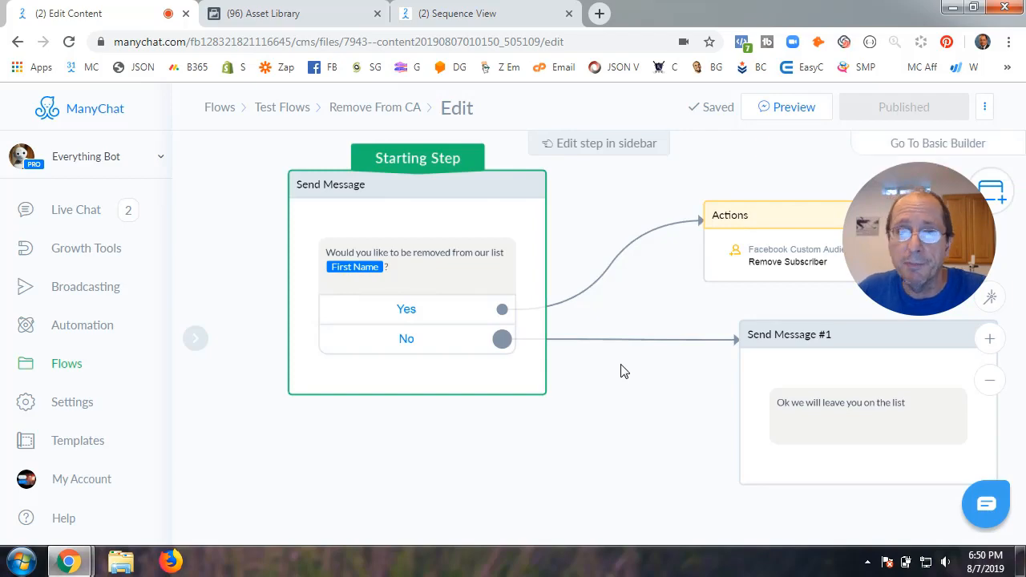
Check the audience history in the Facebook Asset Library, and open the ManyChat sequence's Send Sub To CA message for editing.
left_click(308, 18)
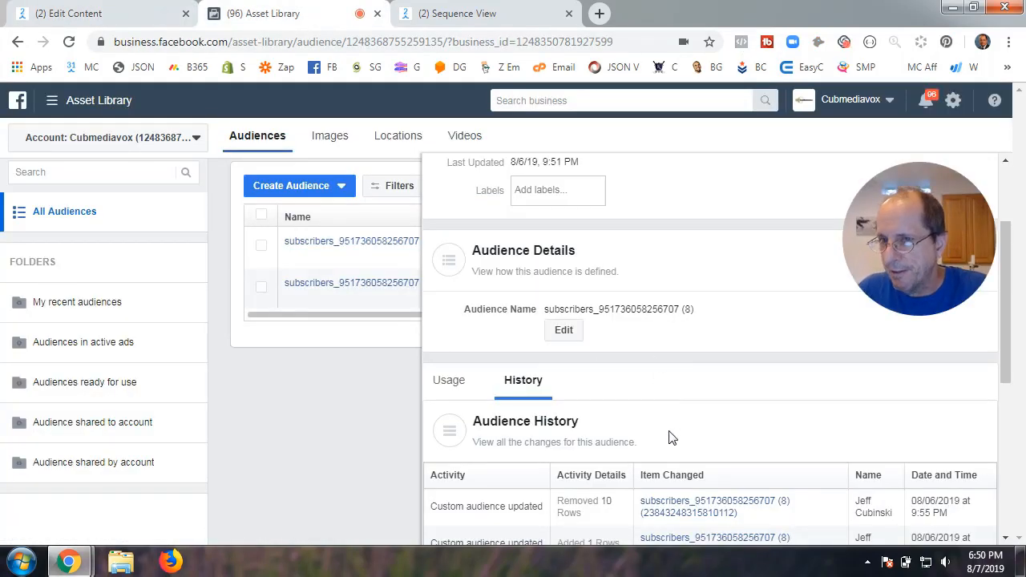
left_click(486, 16)
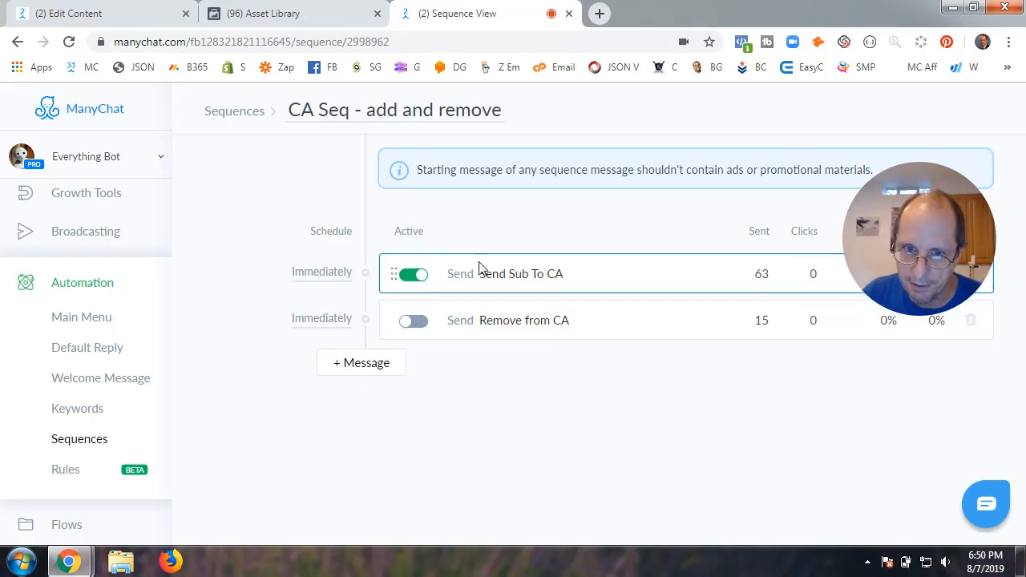
left_click(534, 279)
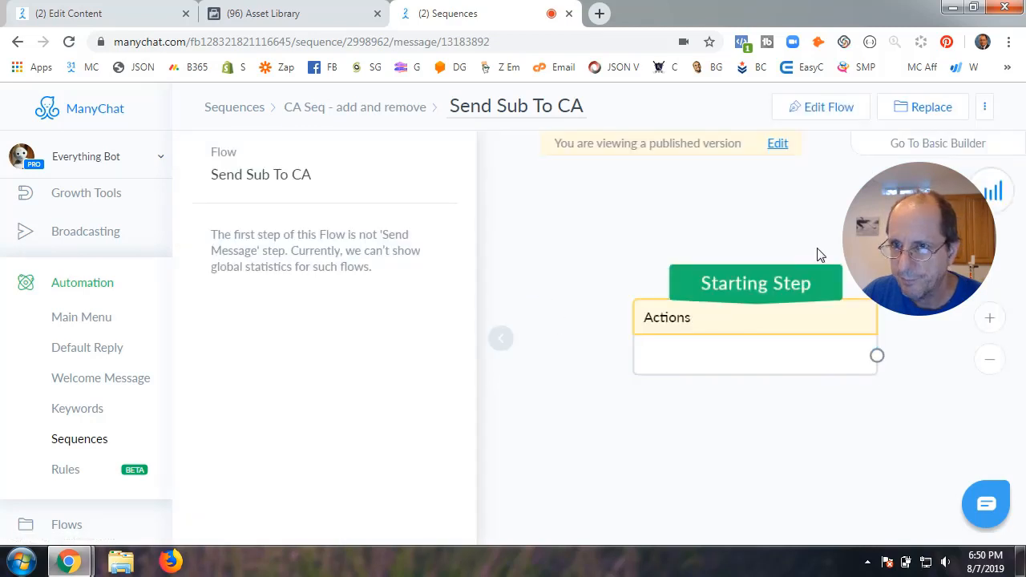
left_click_drag(887, 245, 889, 467)
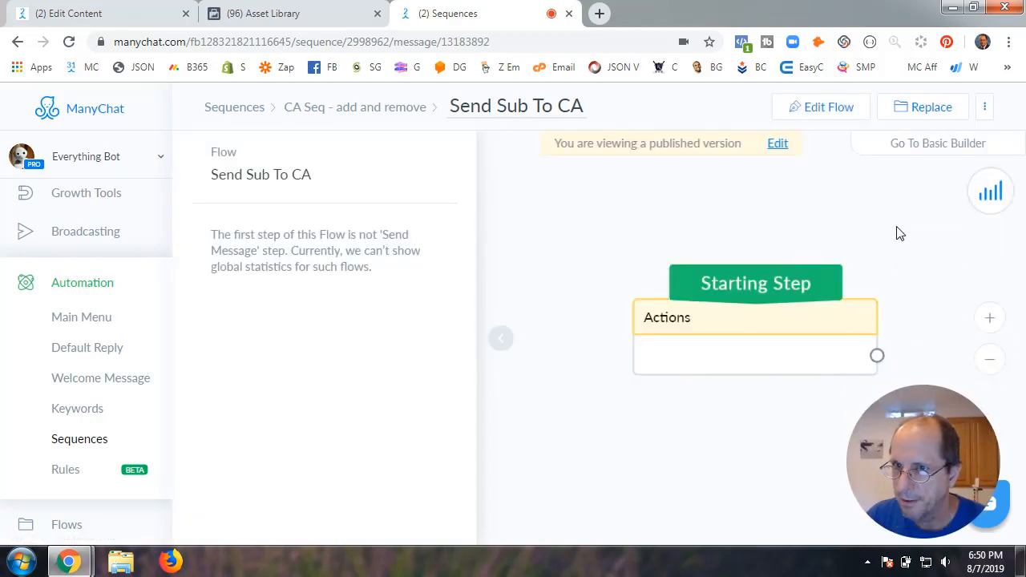
left_click(822, 107)
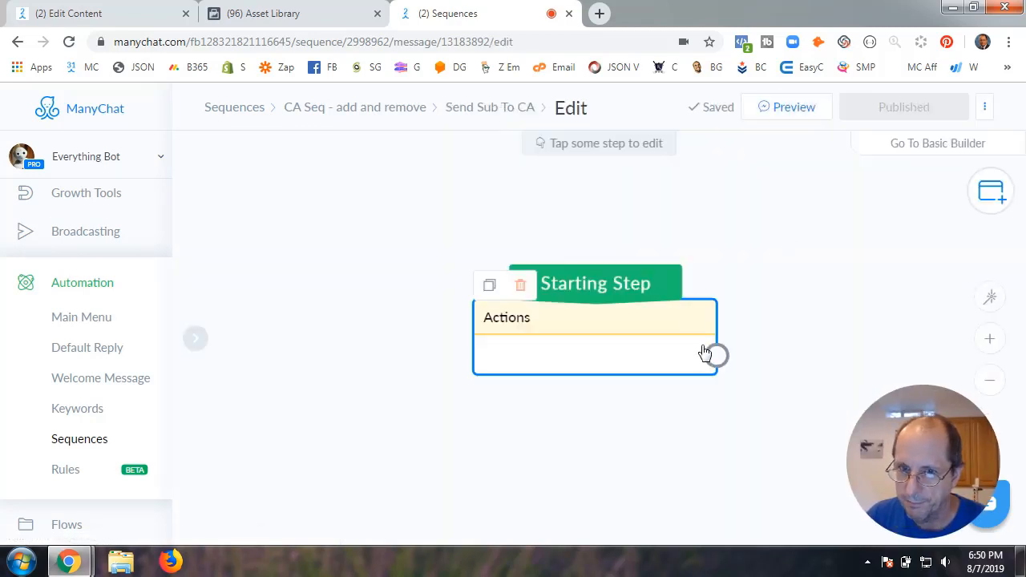
Review and save the Facebook Custom Audience settings in the Actions step, and publish the Send Sub To CA message.
left_click(609, 350)
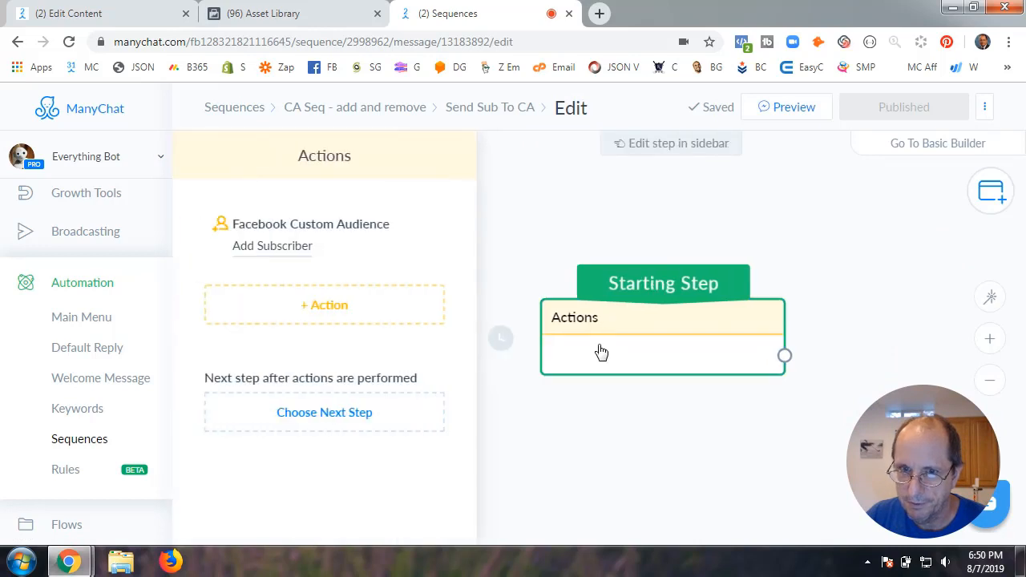
left_click(278, 251)
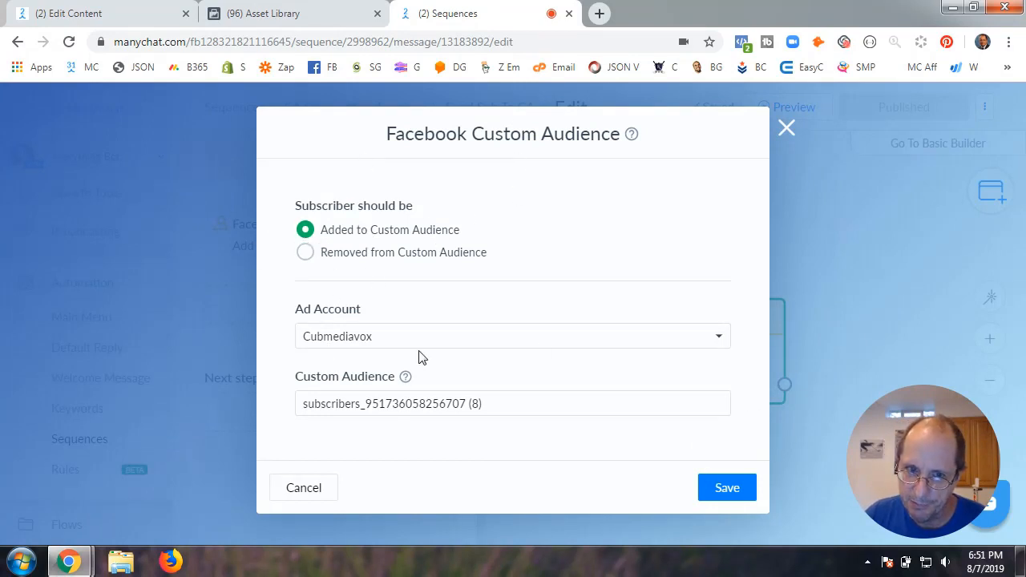
left_click(726, 490)
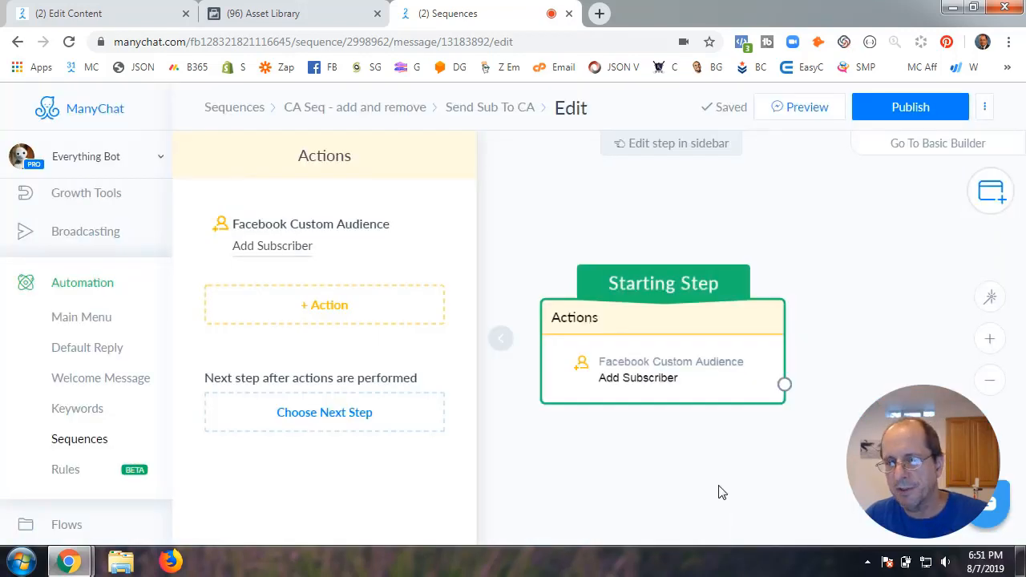
left_click(500, 338)
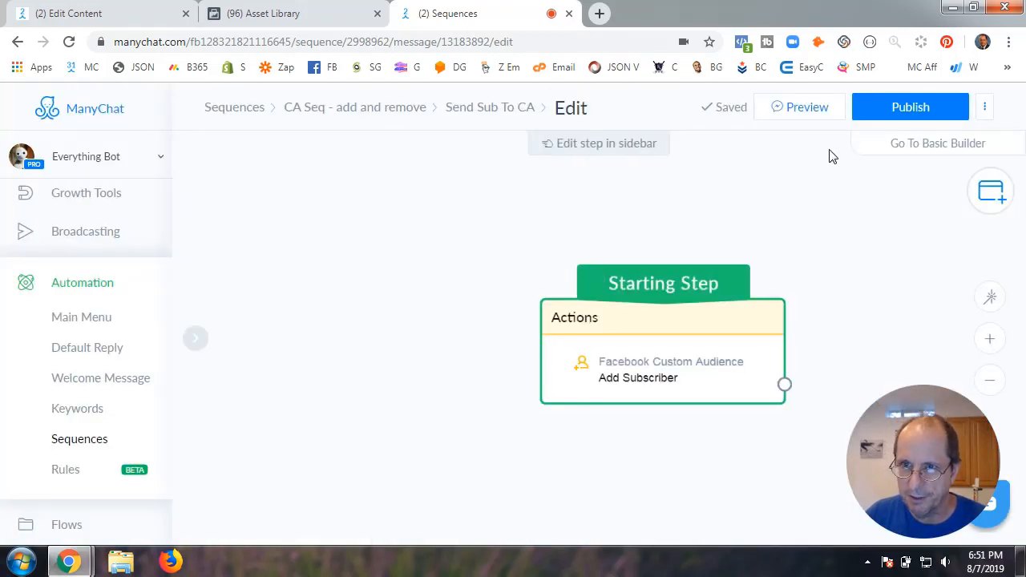
left_click(914, 109)
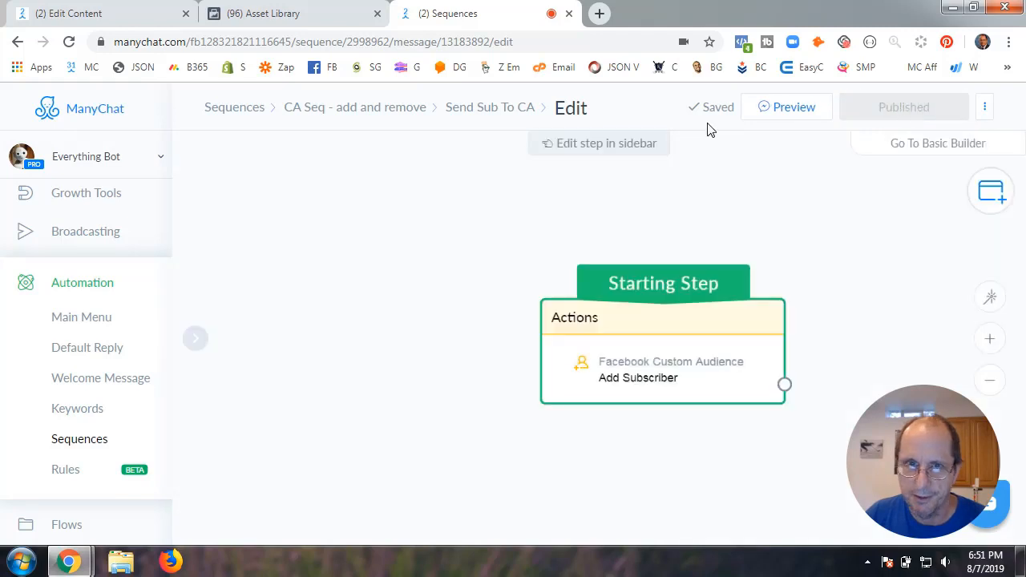
Return to the CA Seq - add and remove sequence and open its Remove from CA message for editing.
left_click(373, 111)
left_click(512, 324)
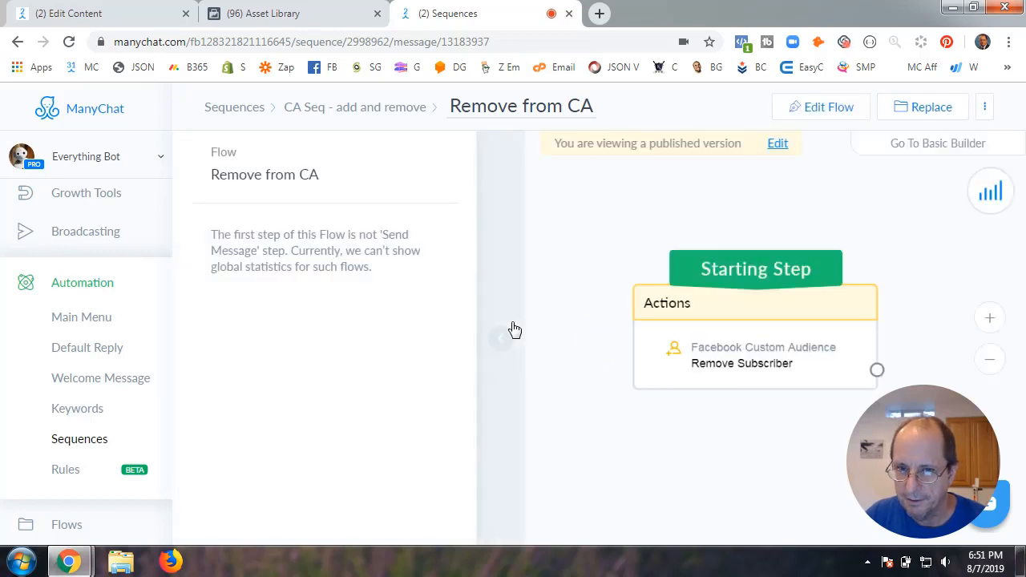
left_click(511, 340)
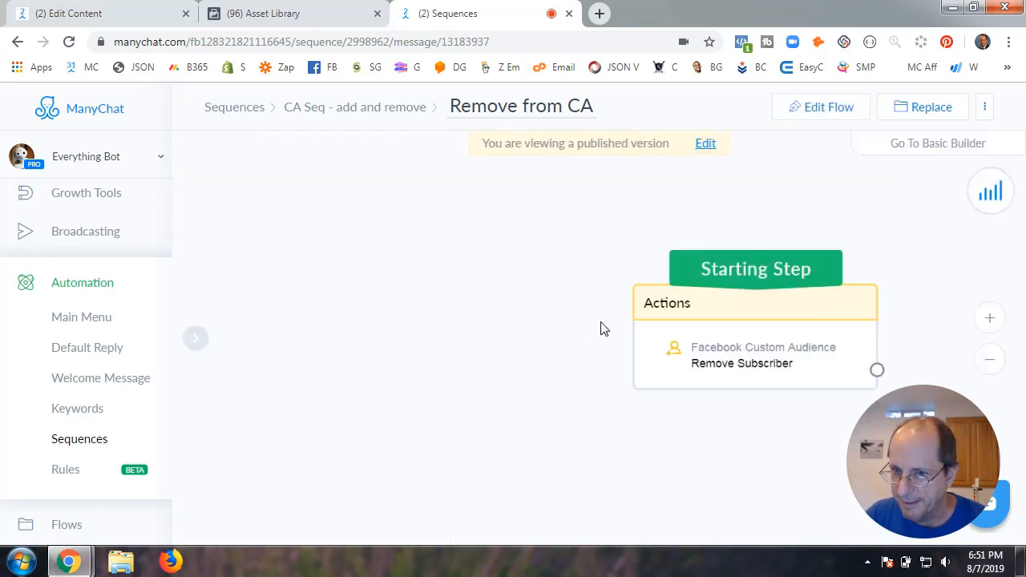
left_click(827, 108)
Review and save the Remove Subscriber custom audience settings, and publish the Remove from CA message.
left_click(586, 360)
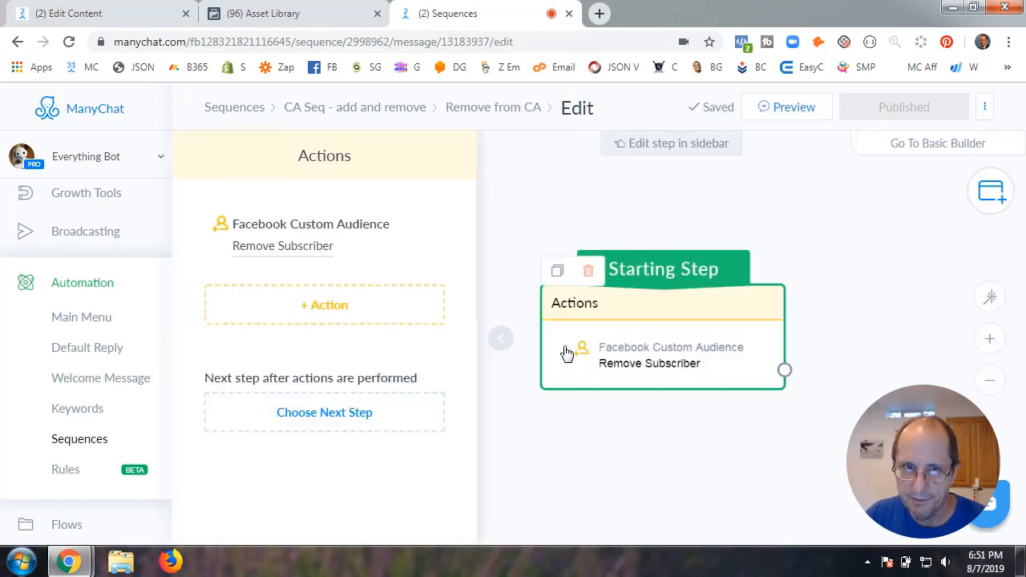
left_click(303, 249)
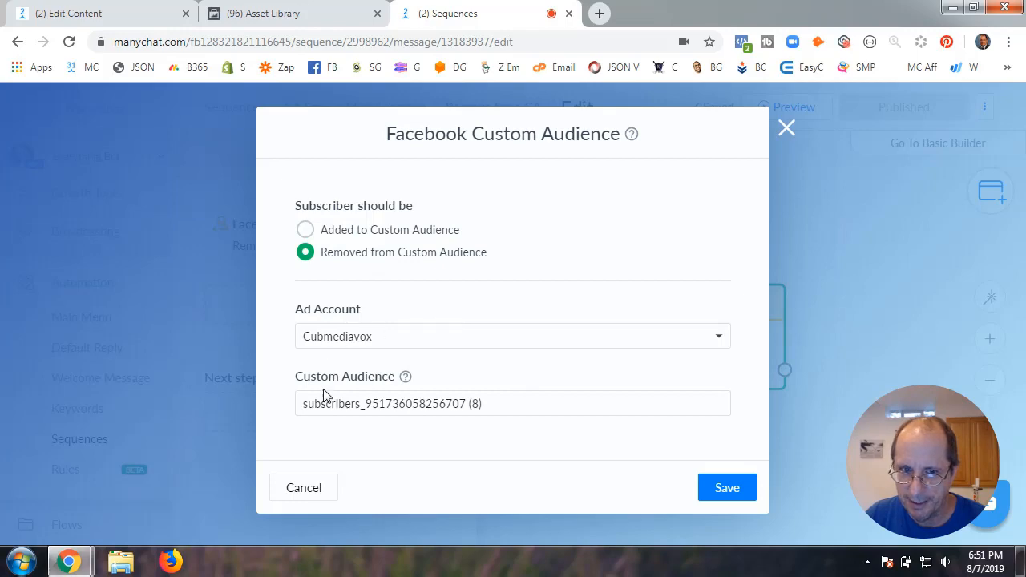
left_click(740, 492)
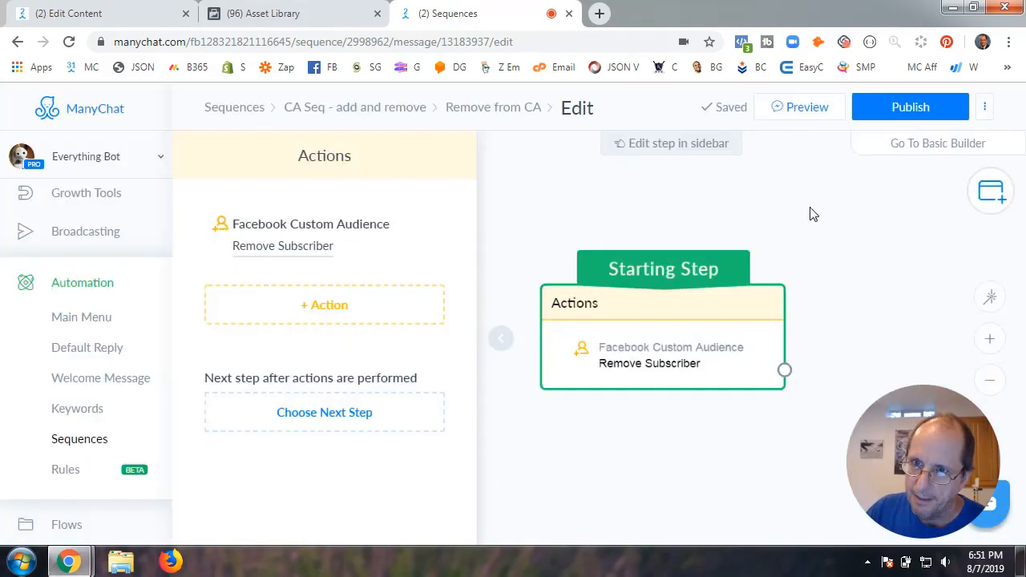
left_click(774, 224)
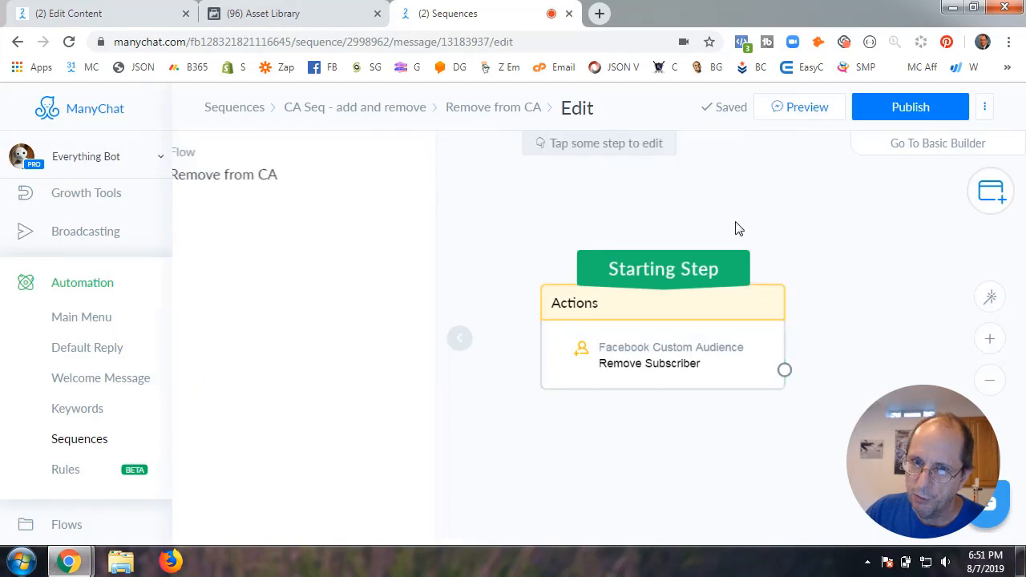
left_click(907, 109)
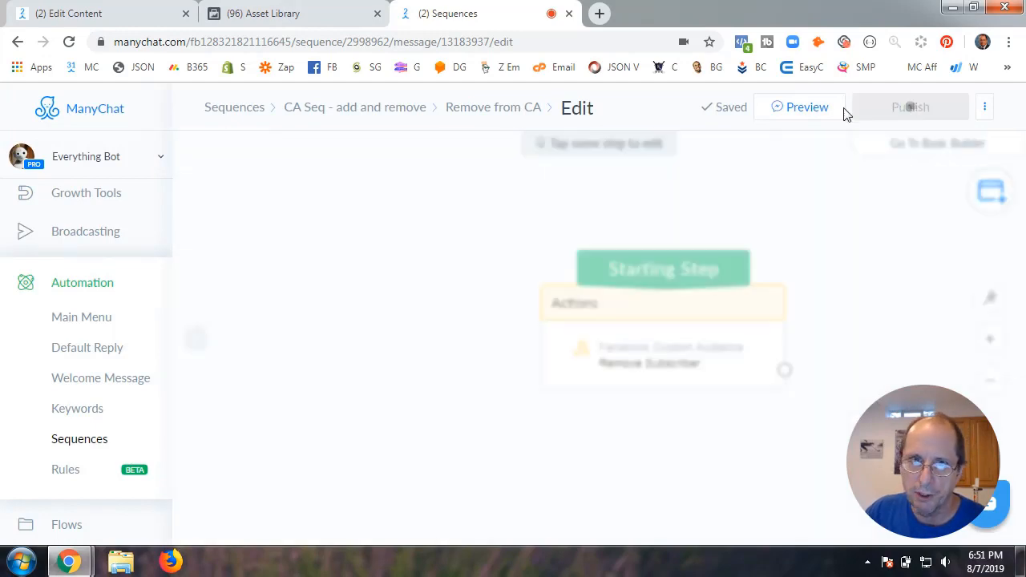
Examine the custom audience's history in the Facebook Asset Library, highlighting the activity details of the bulk row additions.
left_click(288, 20)
scroll(503, 413, "down", 3)
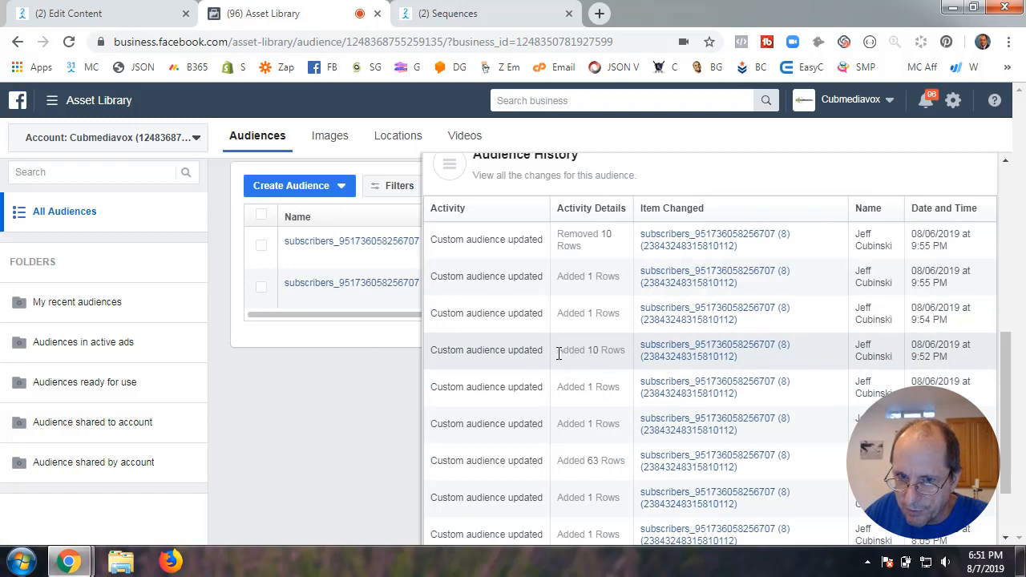
left_click_drag(557, 350, 627, 350)
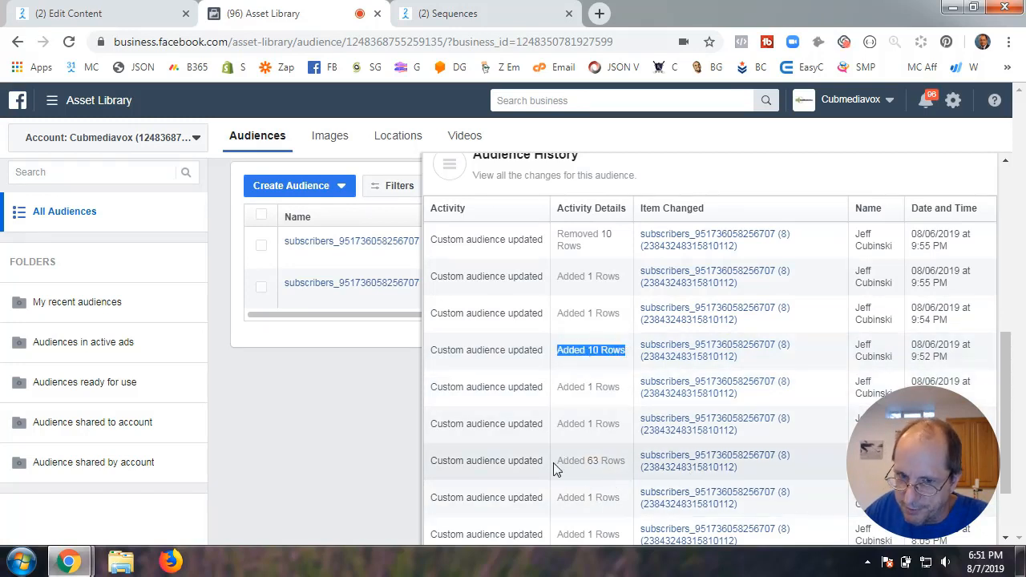
left_click_drag(556, 461, 622, 461)
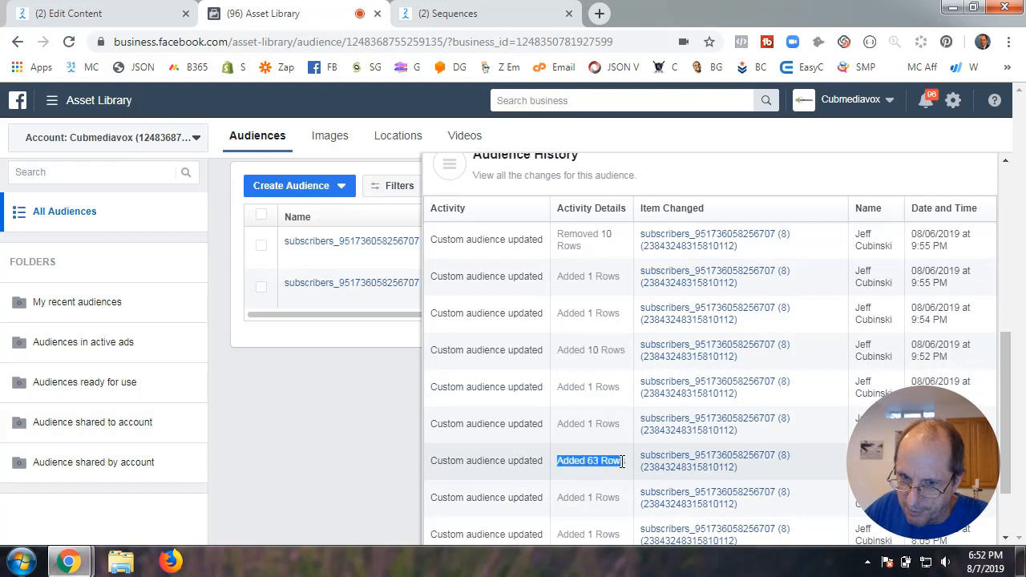
Highlight the 10-row addition in the custom audience's history, and review the subscriber list on ManyChat's Audience page.
left_click(568, 350)
left_click_drag(559, 351, 627, 352)
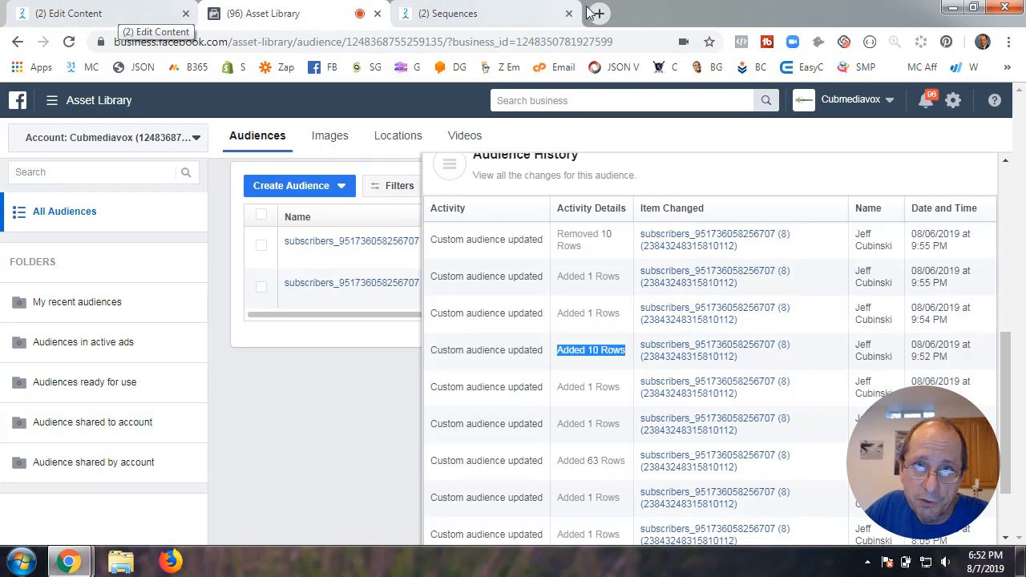
left_click(82, 18)
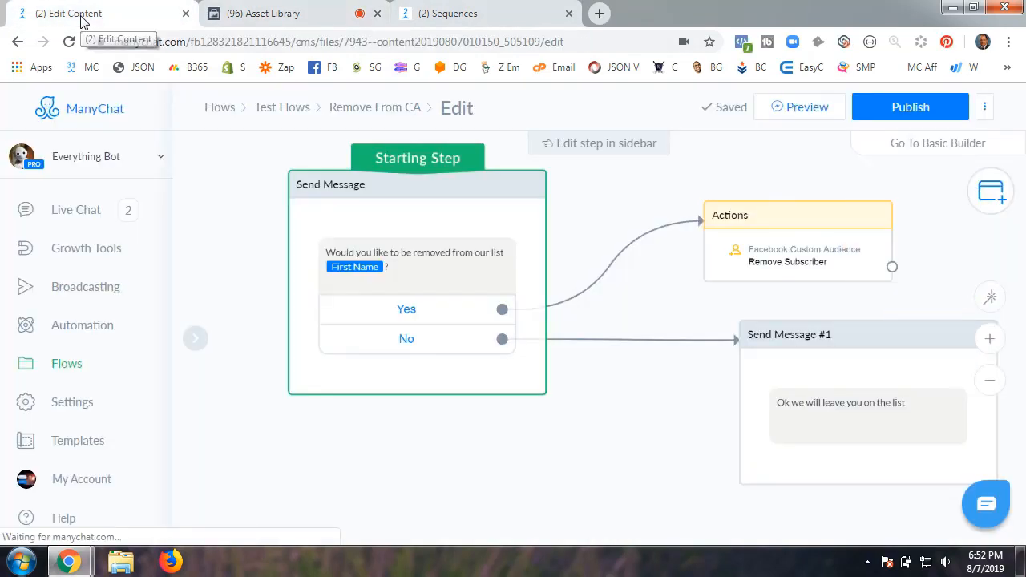
scroll(80, 276, "up", 1)
left_click(72, 252)
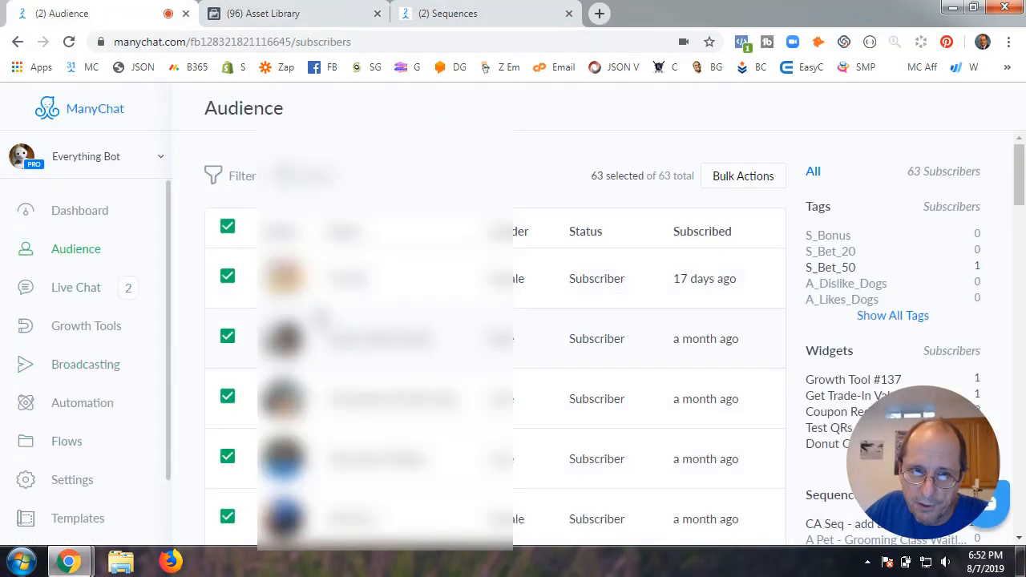
scroll(249, 304, "down", 4)
scroll(375, 315, "down", 2)
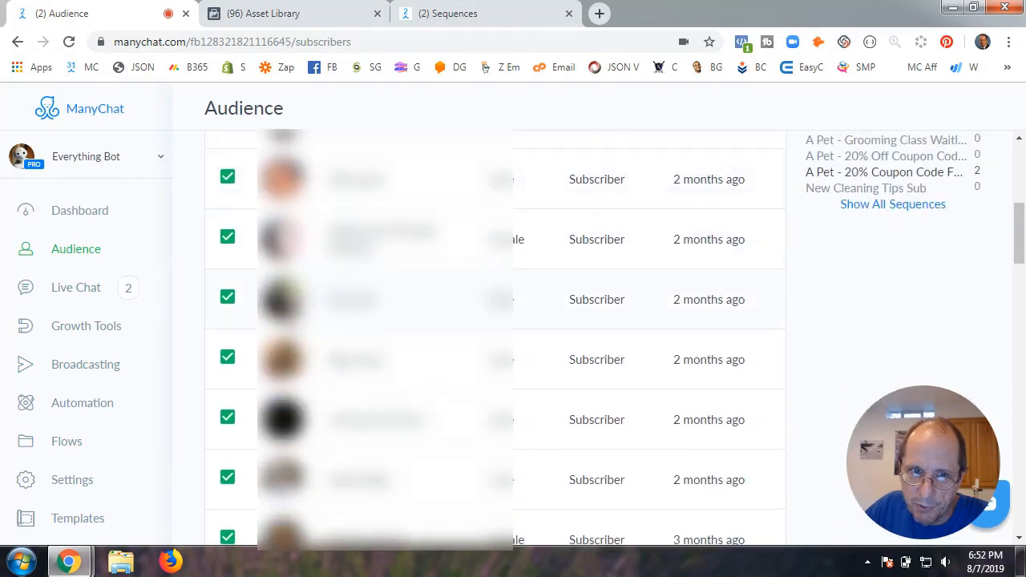
scroll(375, 315, "up", 5)
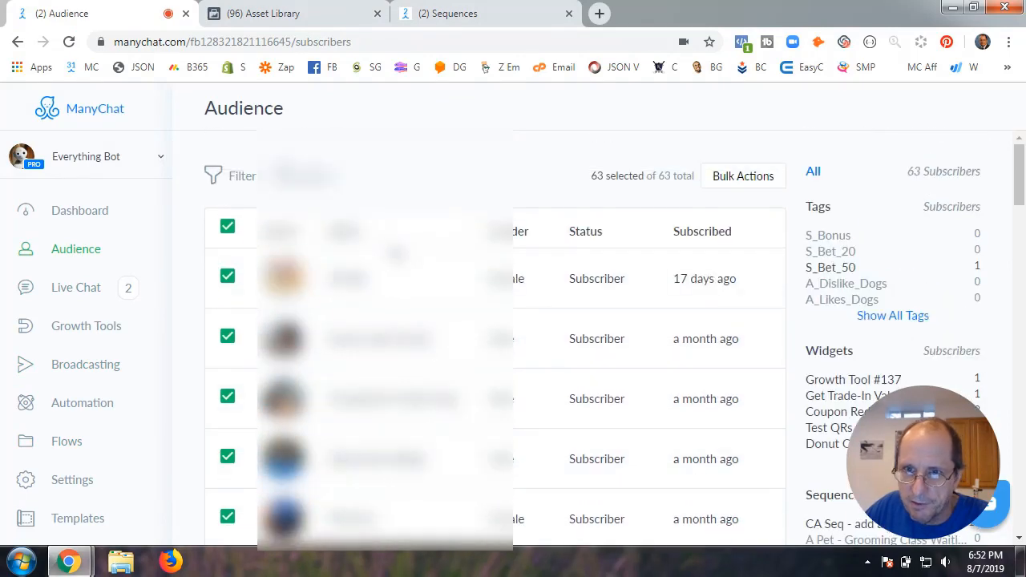
View the messages of the CA Seq - add and remove sequence, and highlight the 10-row addition in the Facebook audience history.
left_click(438, 18)
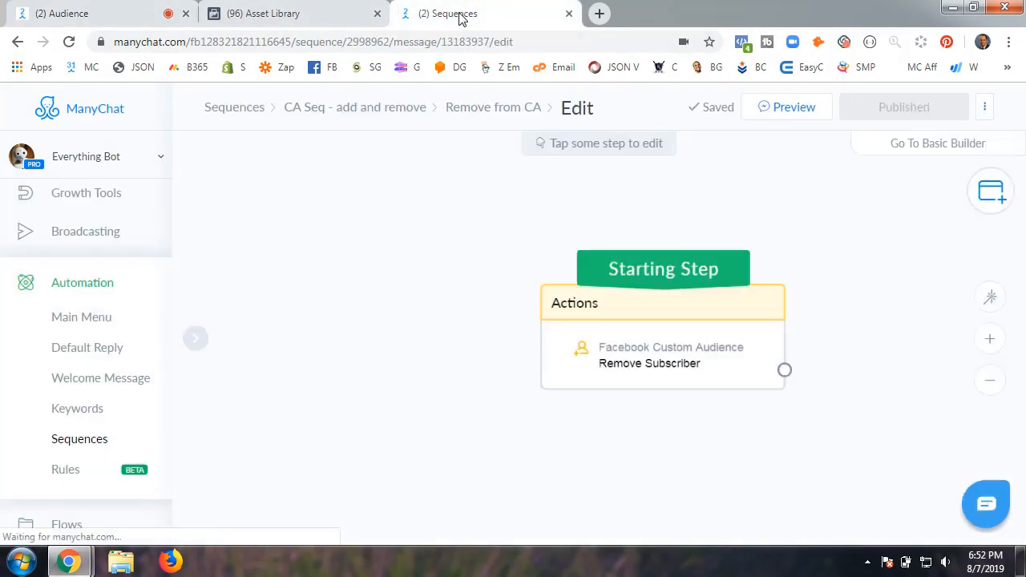
left_click(373, 112)
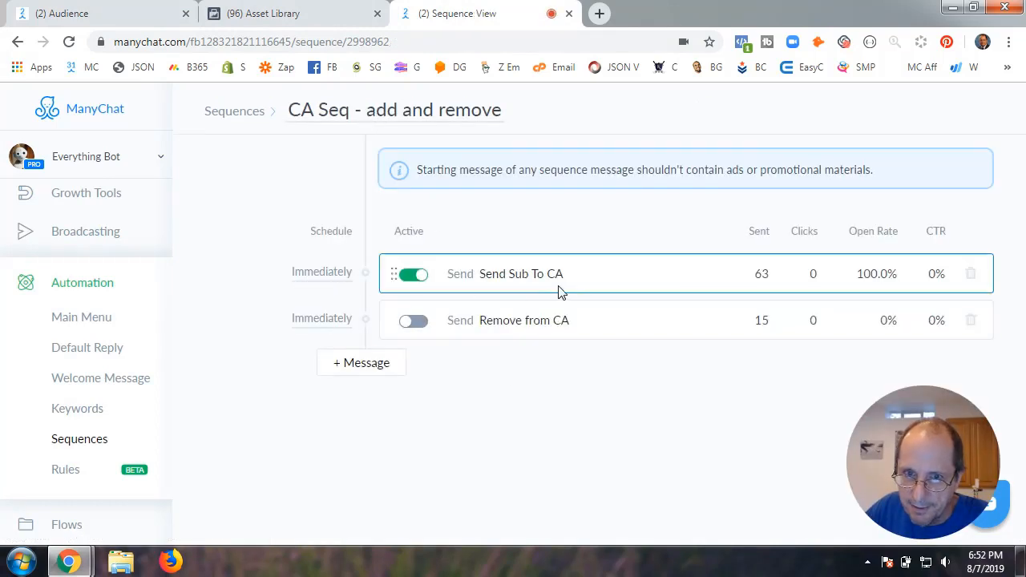
left_click(290, 13)
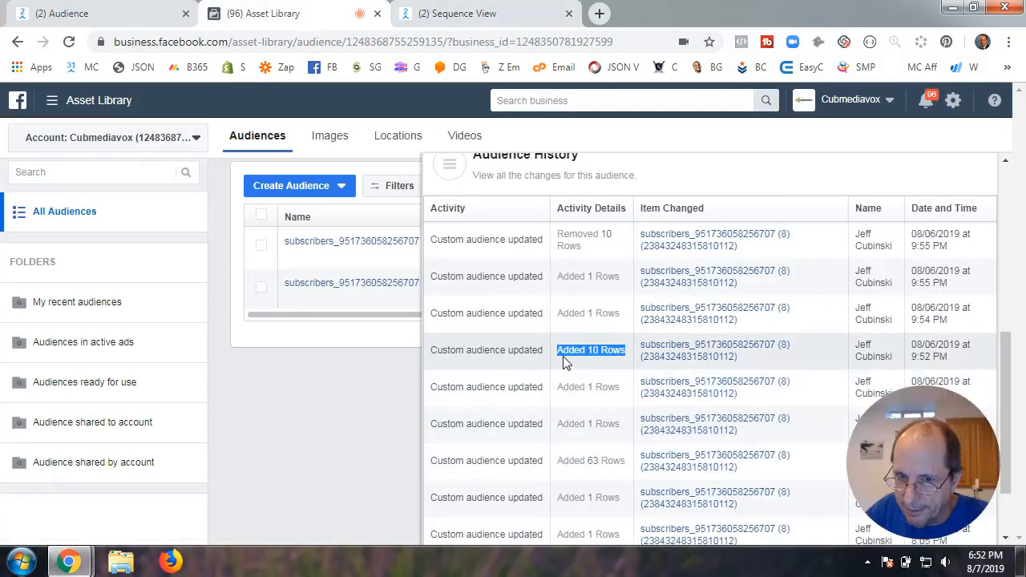
left_click_drag(559, 351, 624, 350)
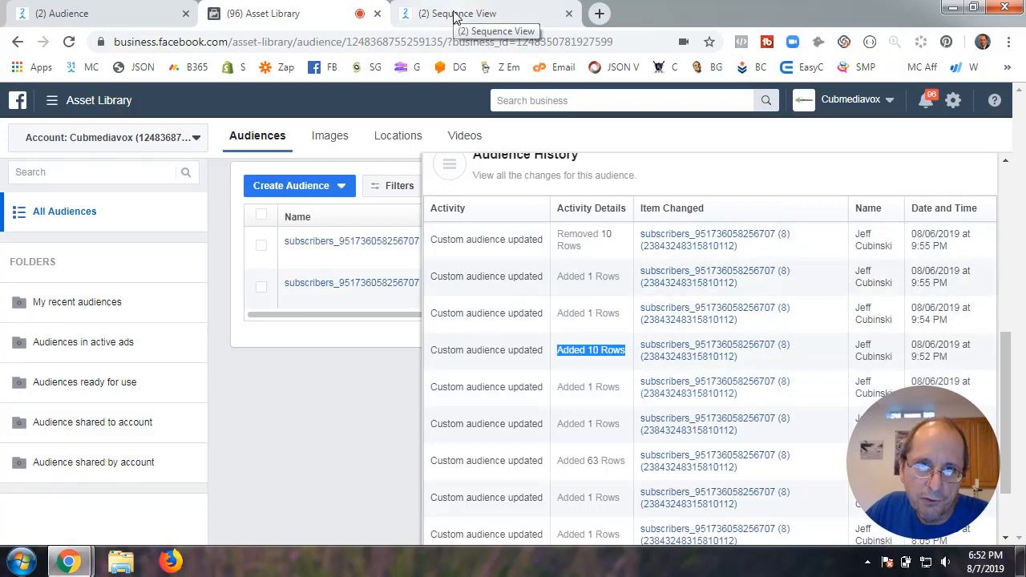
Deactivate the Send Sub To CA message and activate the Remove from CA message in the CA Seq - add and remove sequence.
left_click(422, 19)
left_click(411, 274)
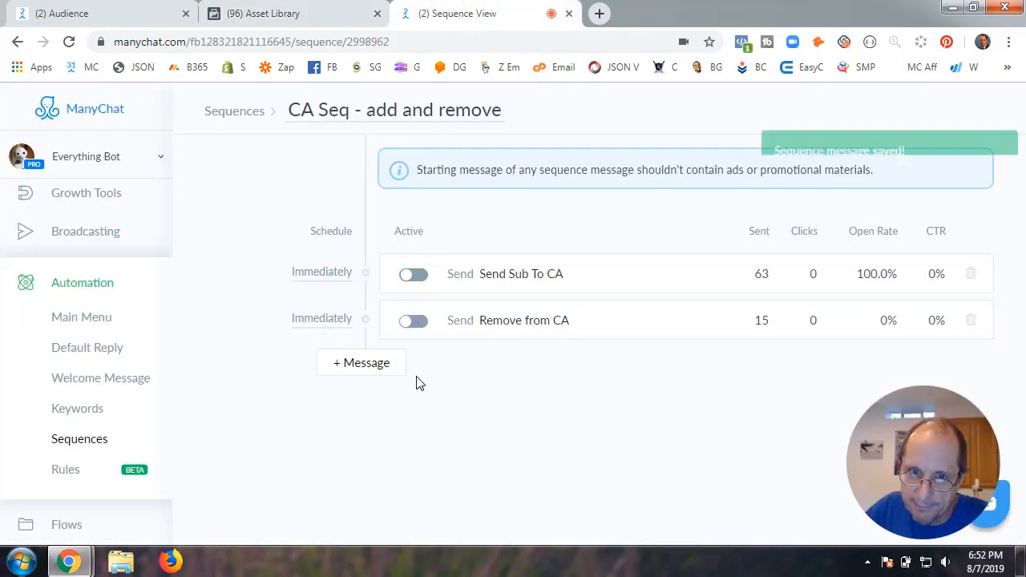
left_click(413, 320)
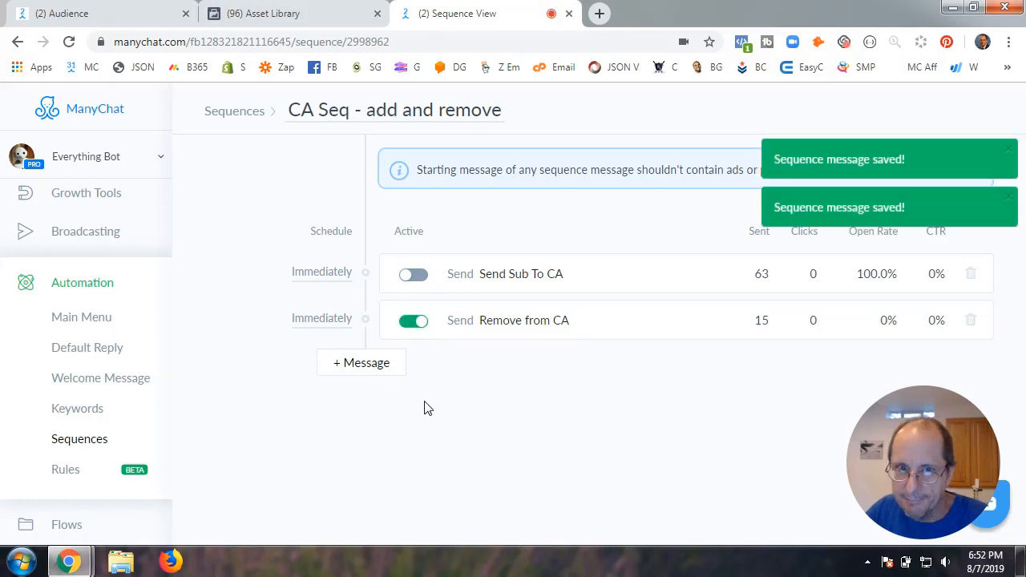
View the bulk actions, including Subscribe to Sequence, for the selected subscribers, and check the Remove from CA message in the sequence.
left_click(133, 18)
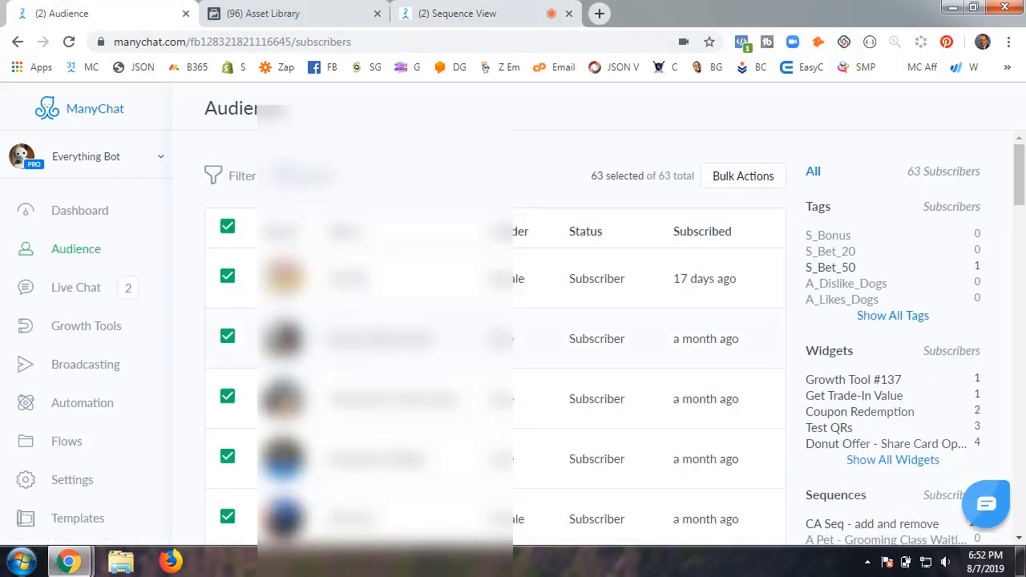
left_click(749, 179)
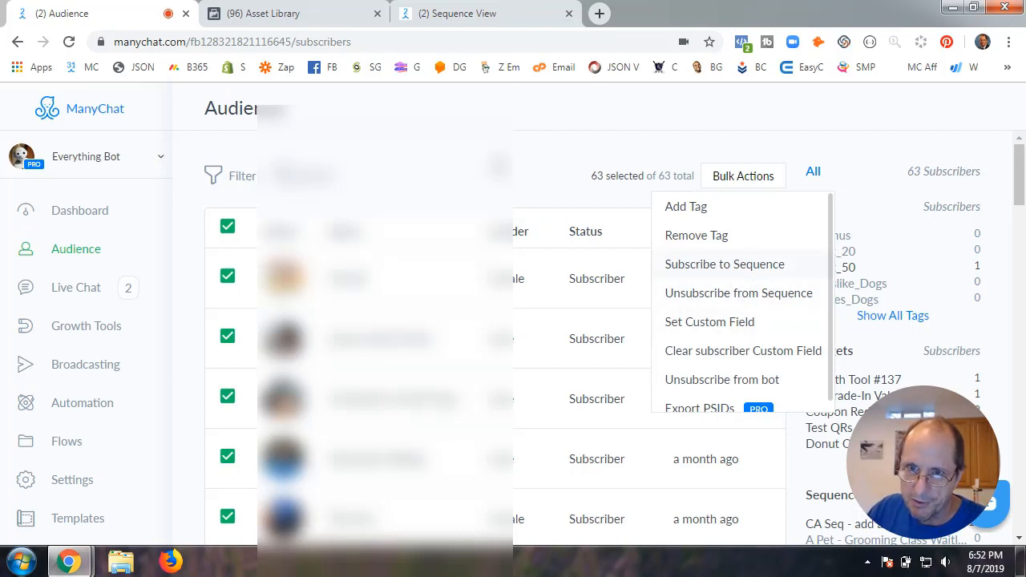
left_click(449, 15)
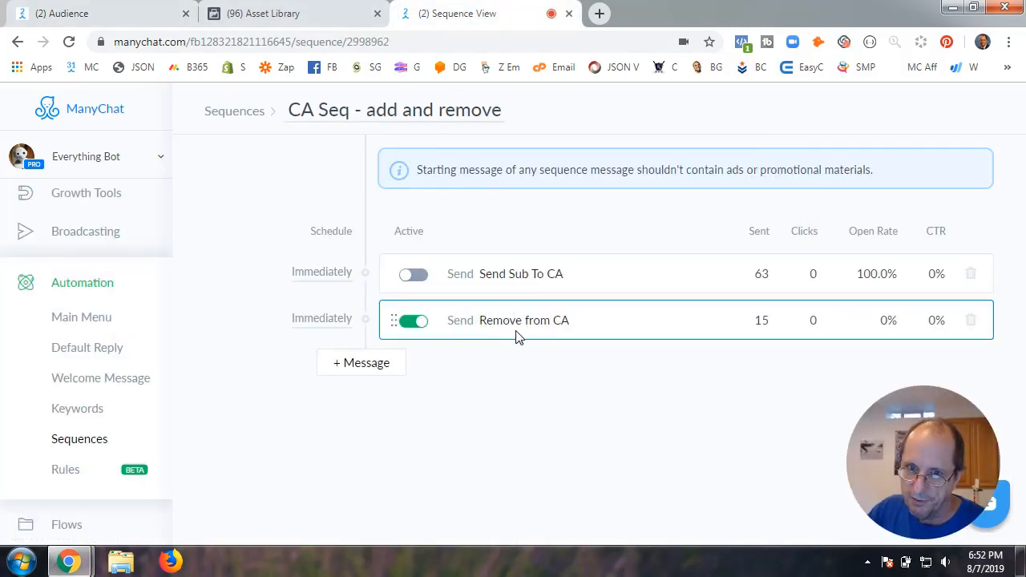
left_click(314, 12)
left_click(134, 16)
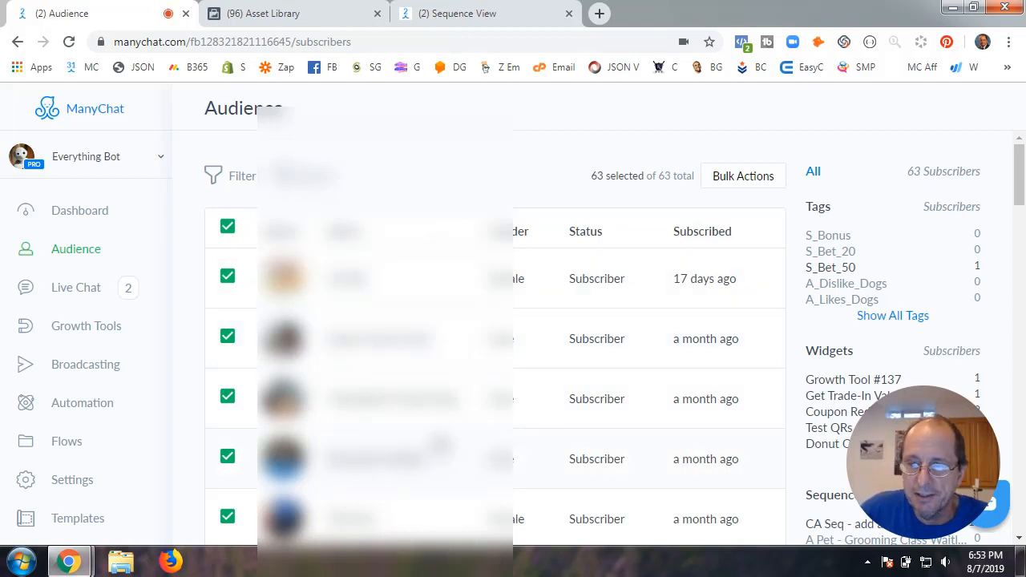
Highlight the 10-row removal in the Facebook custom audience's history and look through the remaining entries.
left_click(295, 16)
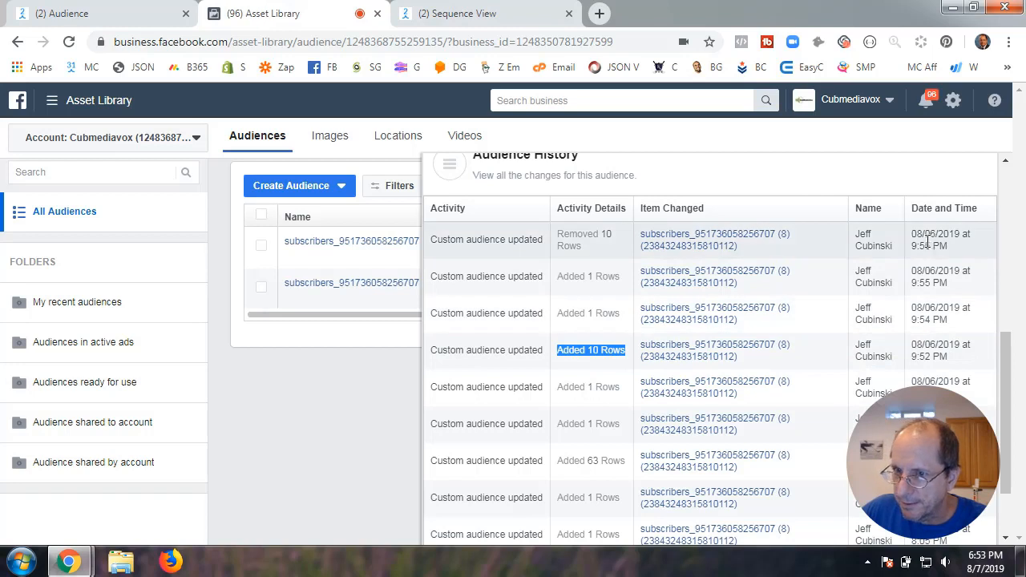
left_click(593, 359)
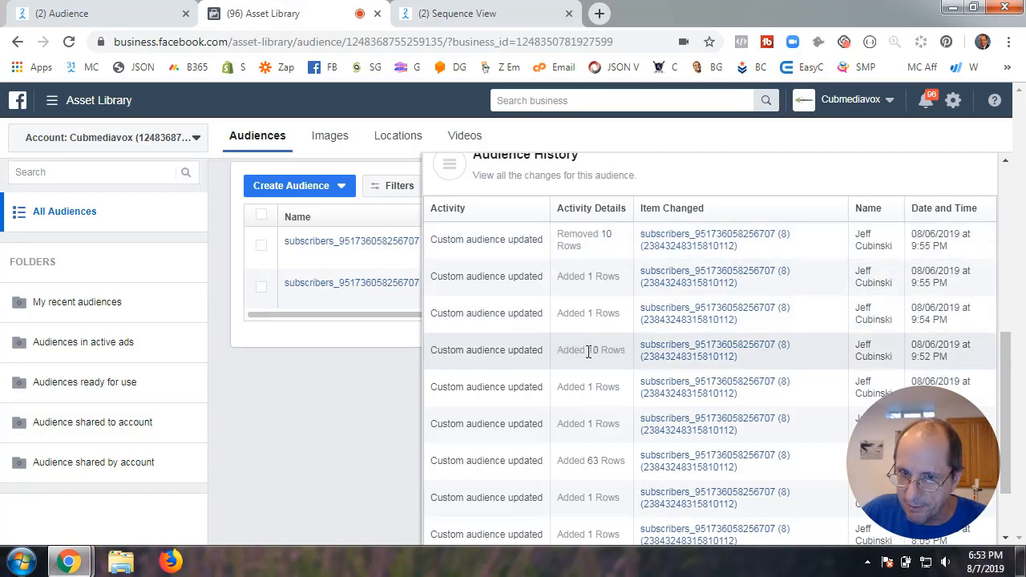
left_click_drag(558, 234, 599, 250)
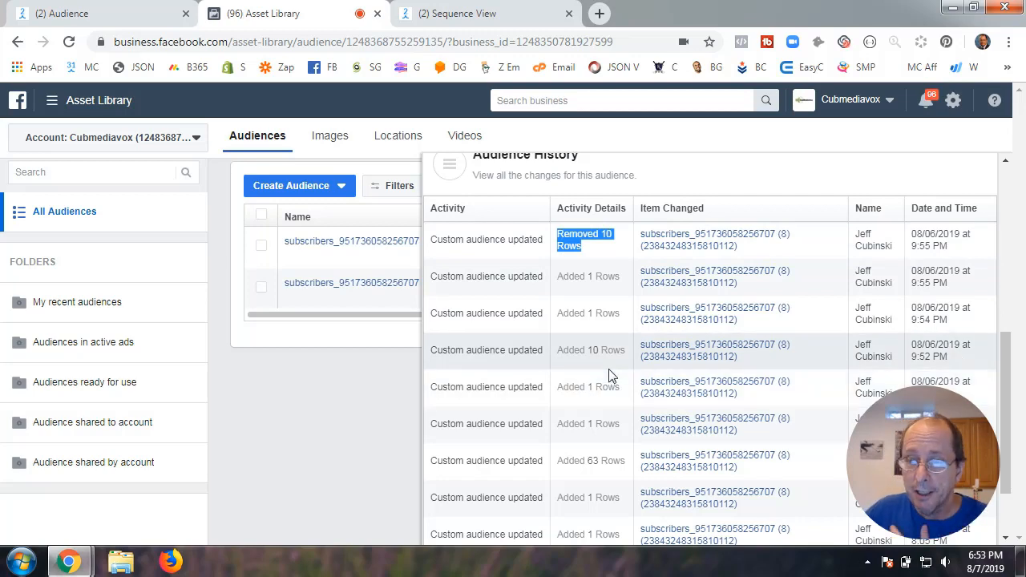
scroll(580, 455, "down", 1)
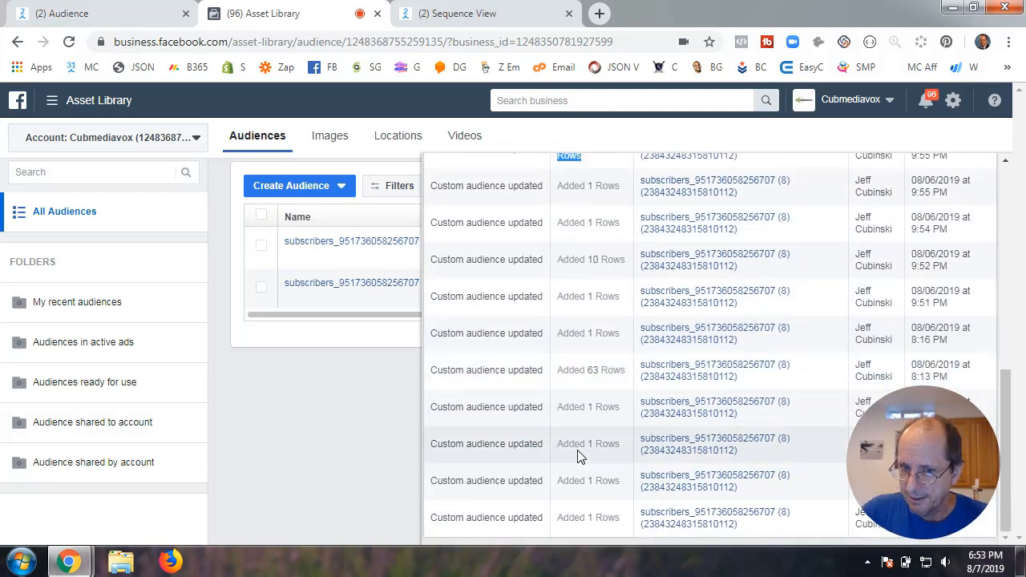
scroll(579, 452, "up", 5)
scroll(580, 449, "down", 5)
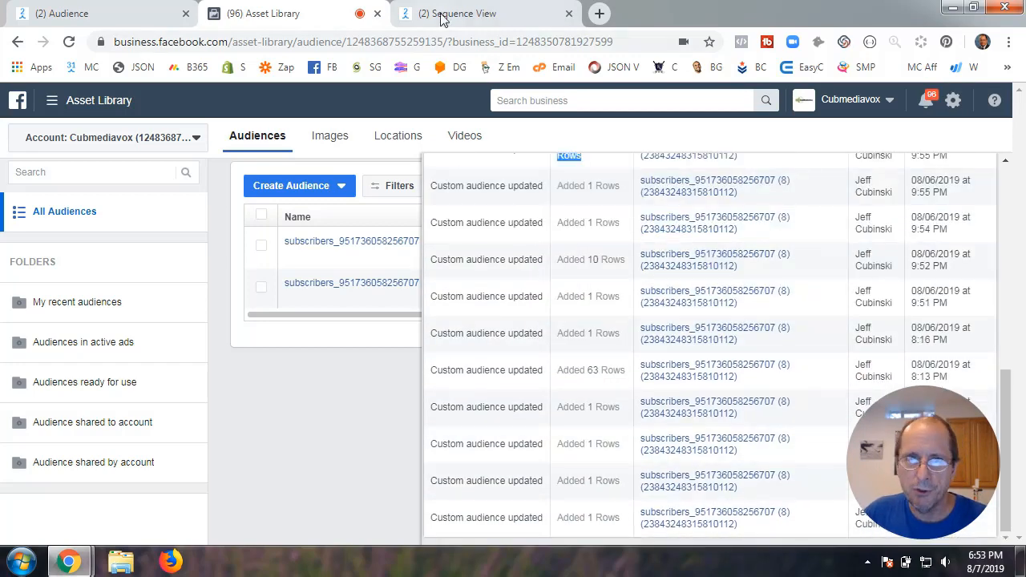
Open the Remove From CA flow from ManyChat's Test Flows folder for editing and view its steps.
left_click(146, 19)
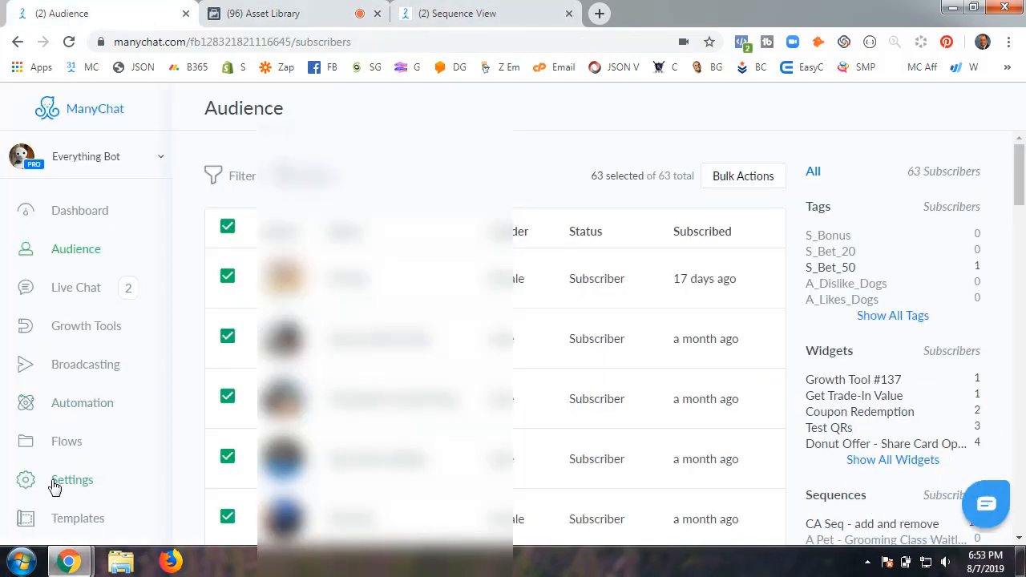
left_click(64, 448)
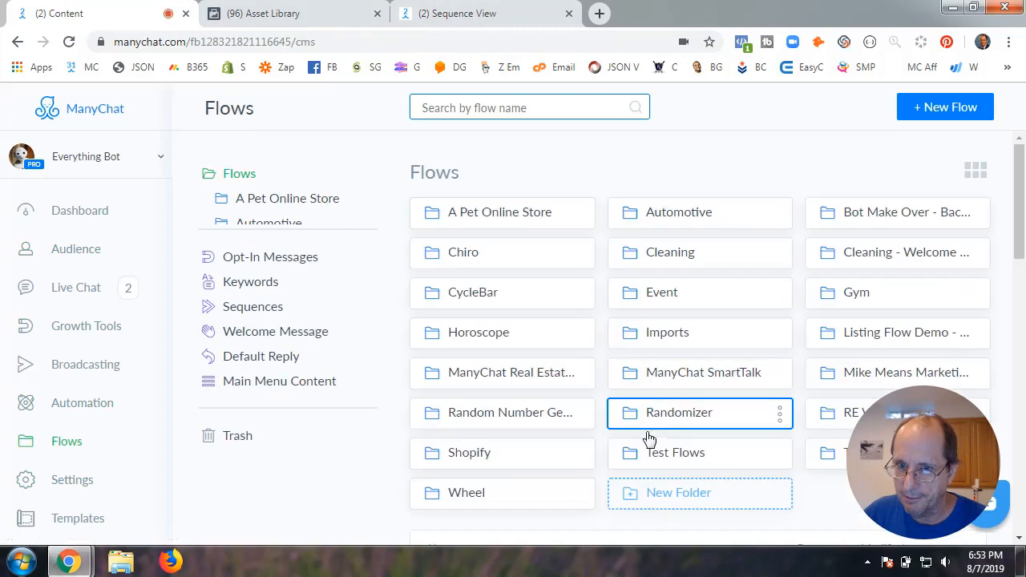
left_click(670, 454)
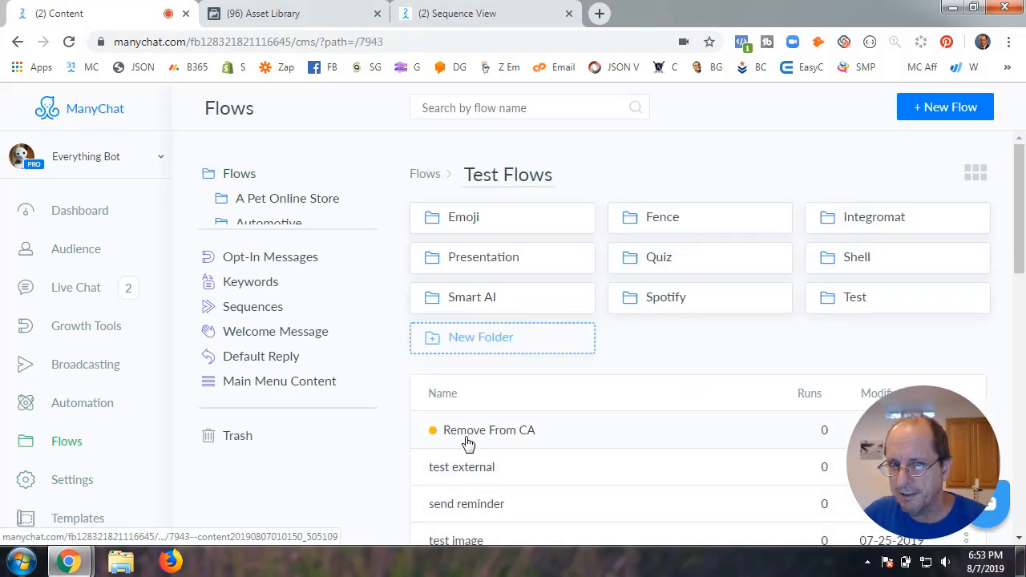
left_click(495, 442)
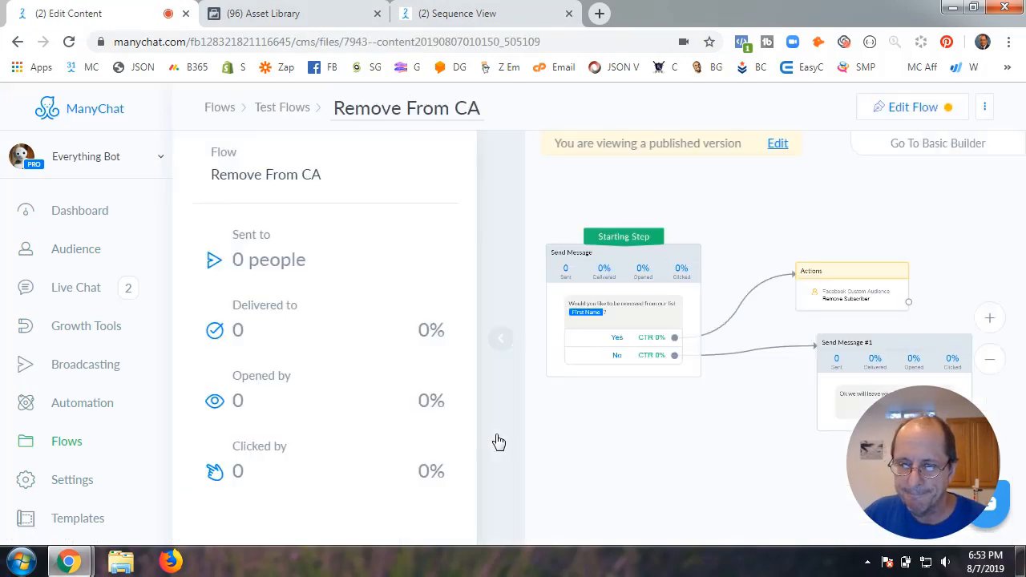
left_click(500, 339)
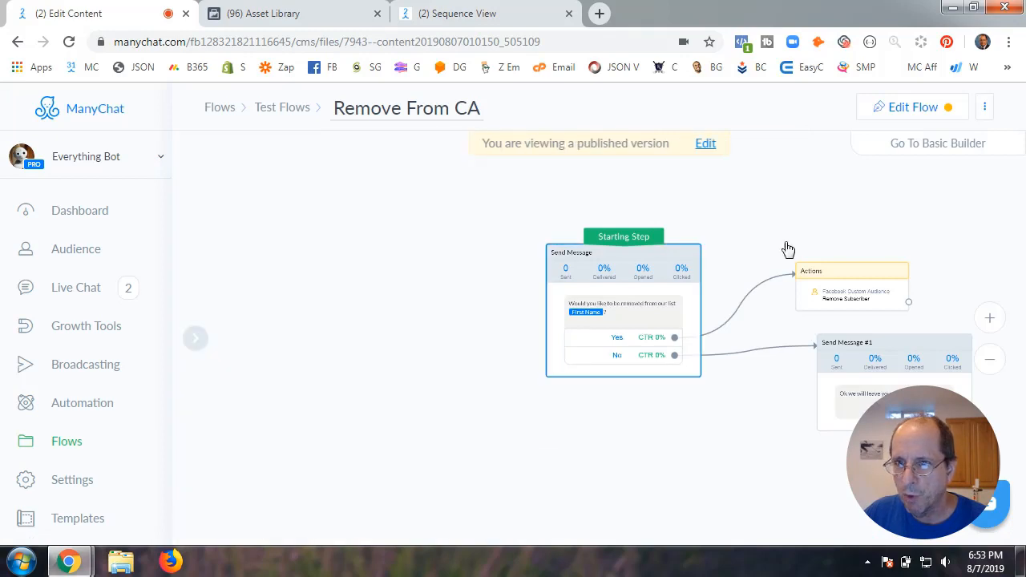
left_click(887, 128)
scroll(602, 423, "up", 2)
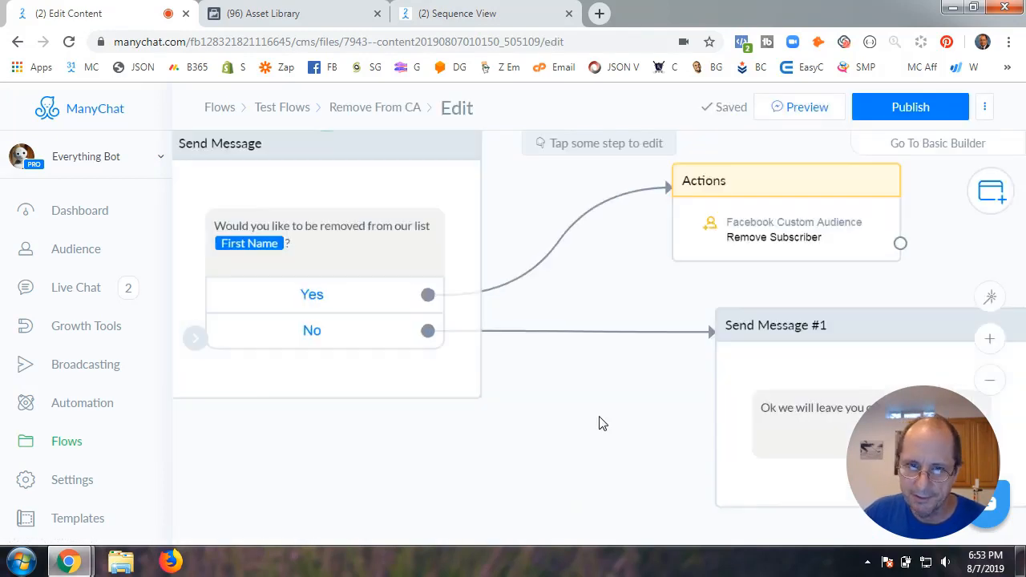
scroll(603, 423, "down", 2)
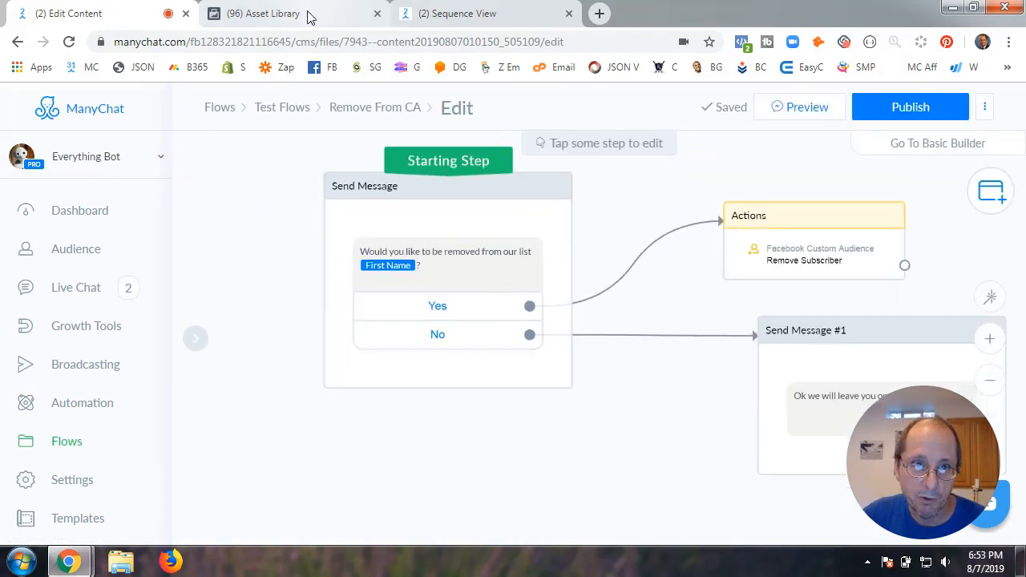
Review the 10-row removal in the Facebook audience history, and return to the Remove From CA flow in ManyChat.
left_click(309, 14)
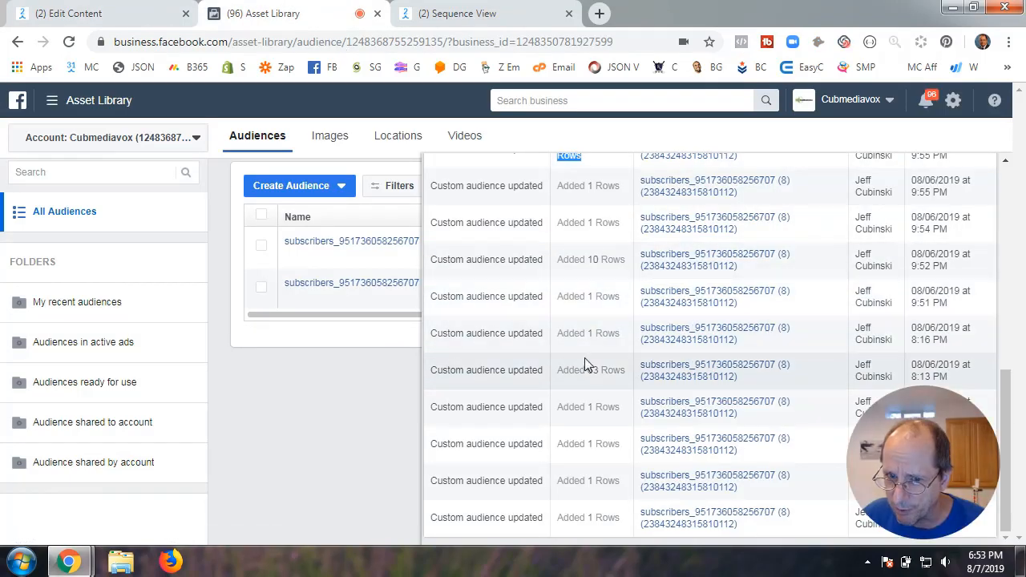
scroll(589, 289, "up", 2)
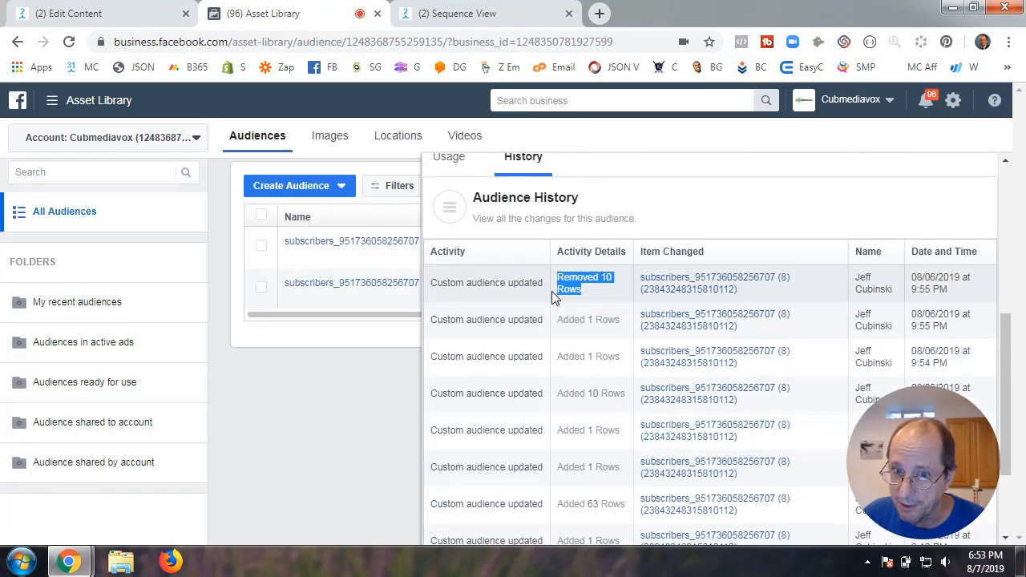
left_click(603, 295)
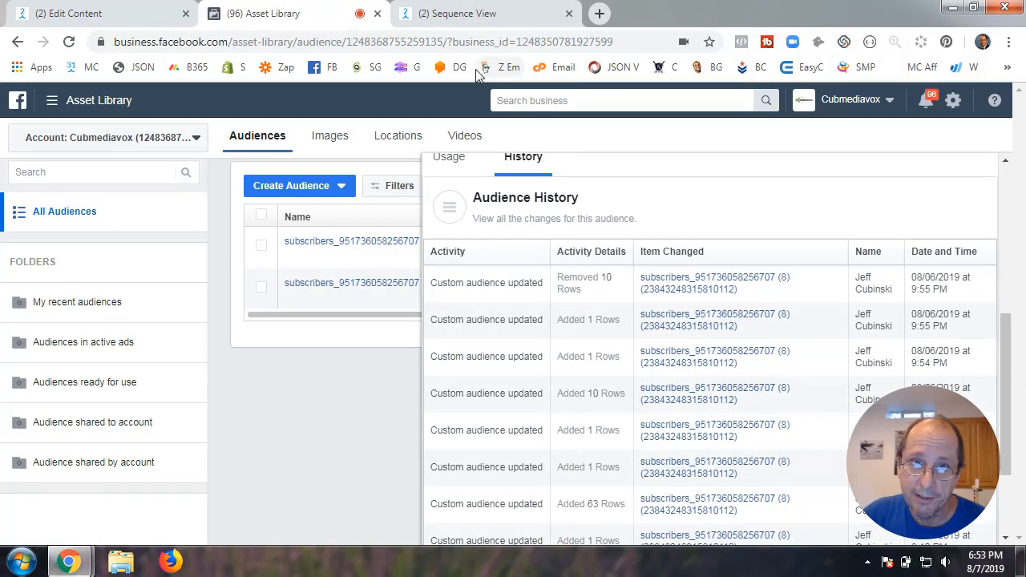
left_click(478, 14)
left_click(112, 14)
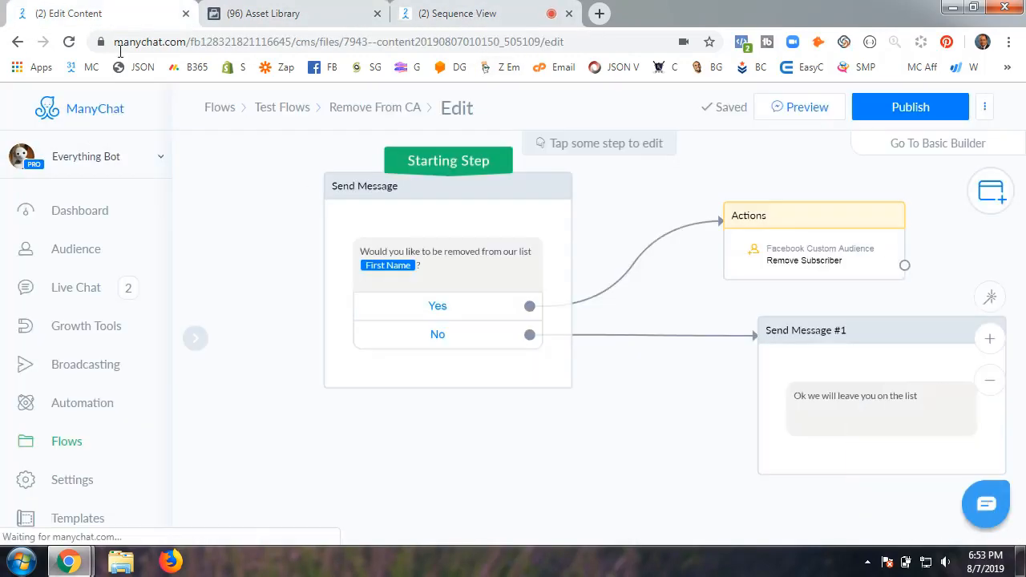